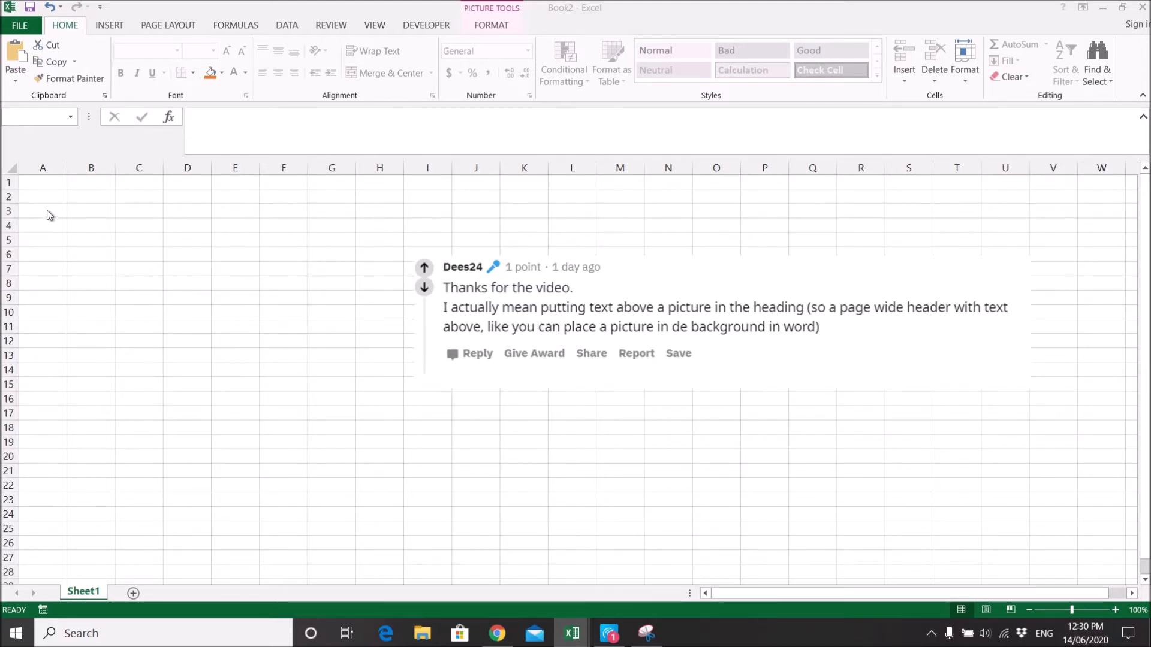
Step: Open the custom header editor for the worksheet from its page setup
left_click(46, 183)
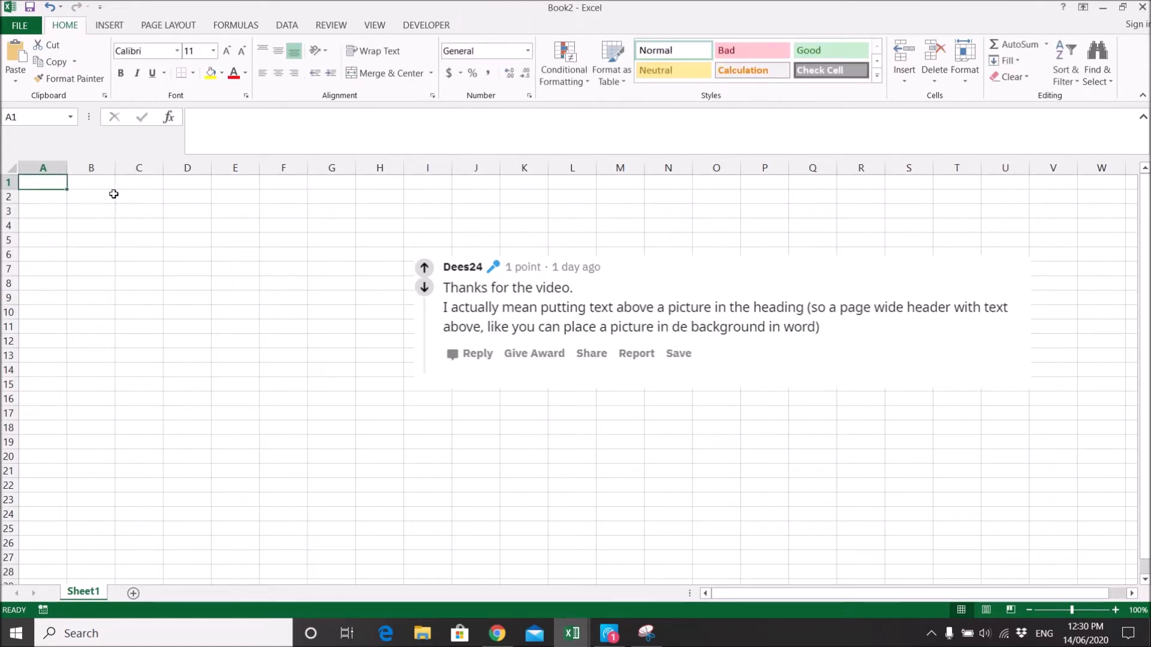
left_click(117, 27)
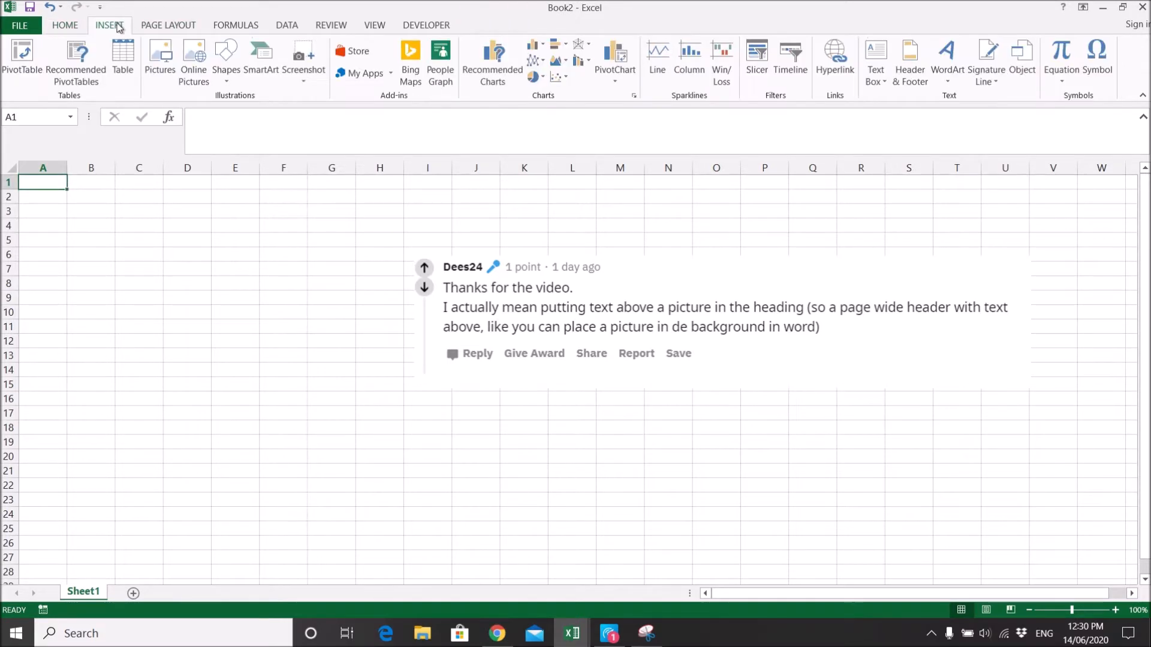
left_click(70, 32)
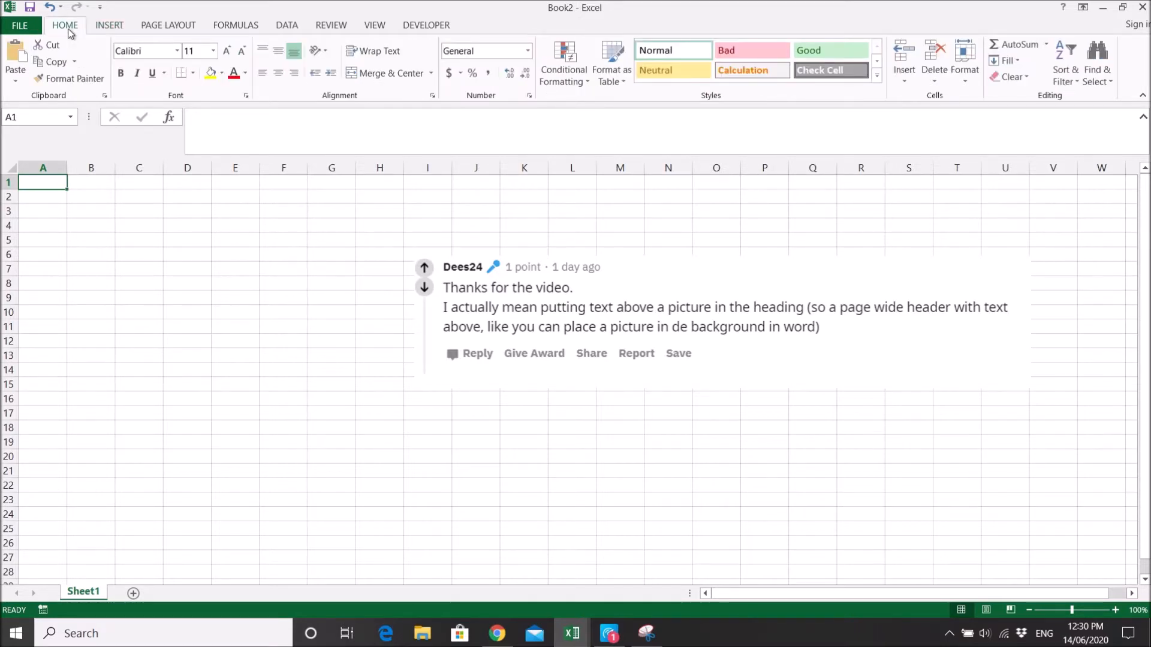
left_click(170, 29)
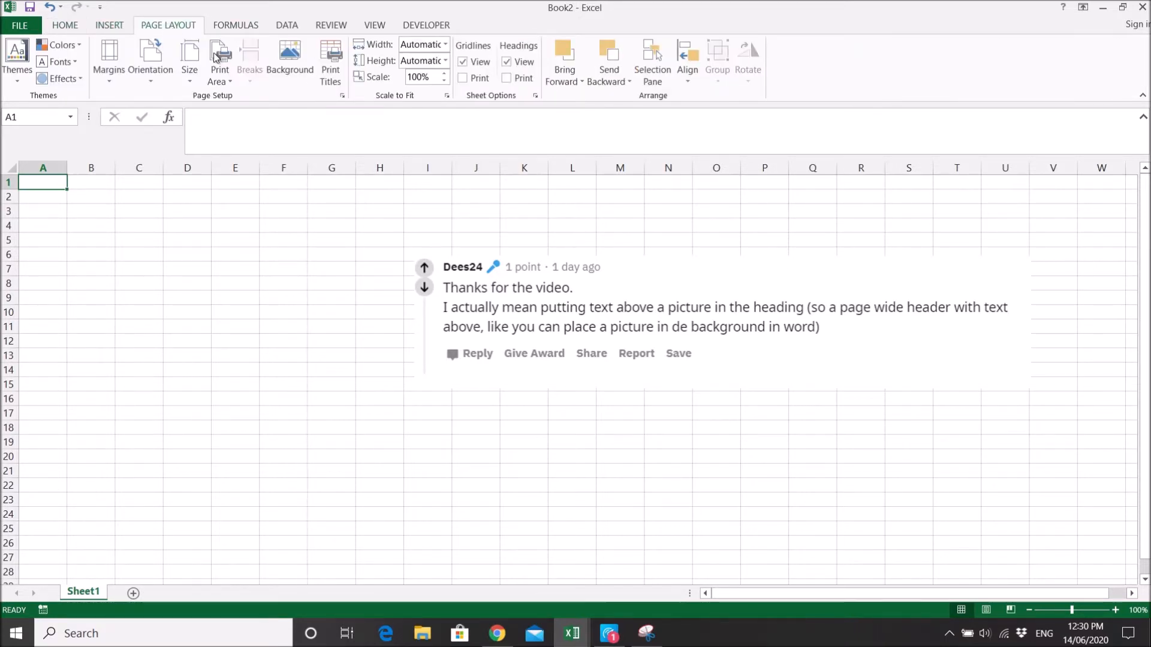
left_click(535, 97)
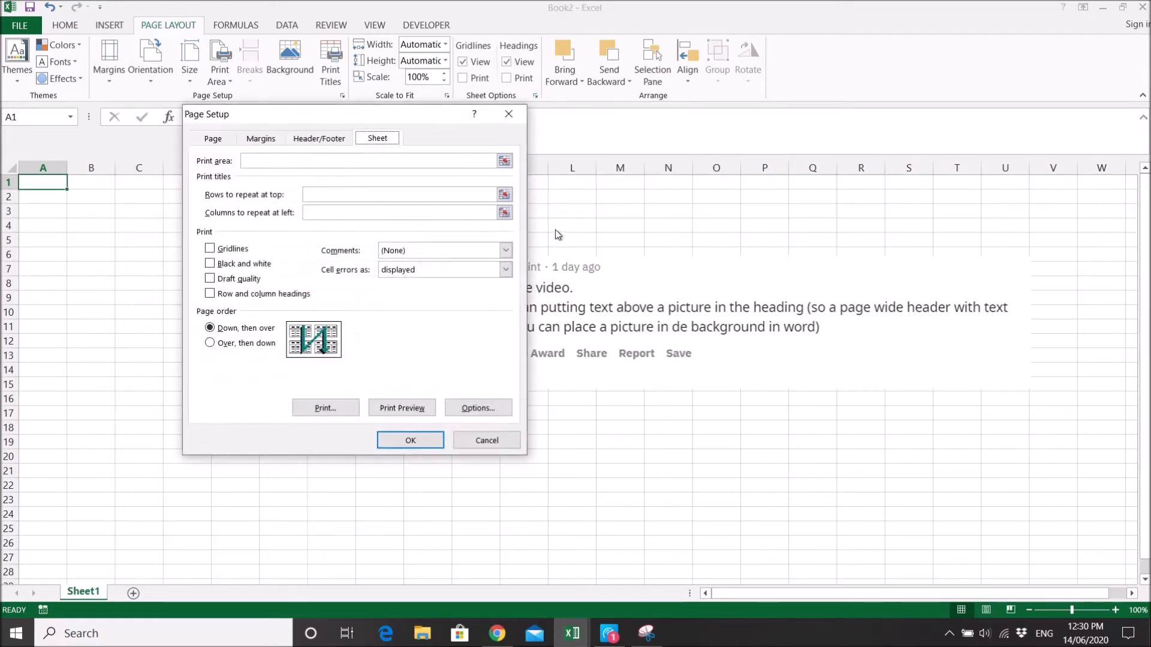
left_click(328, 139)
left_click(310, 242)
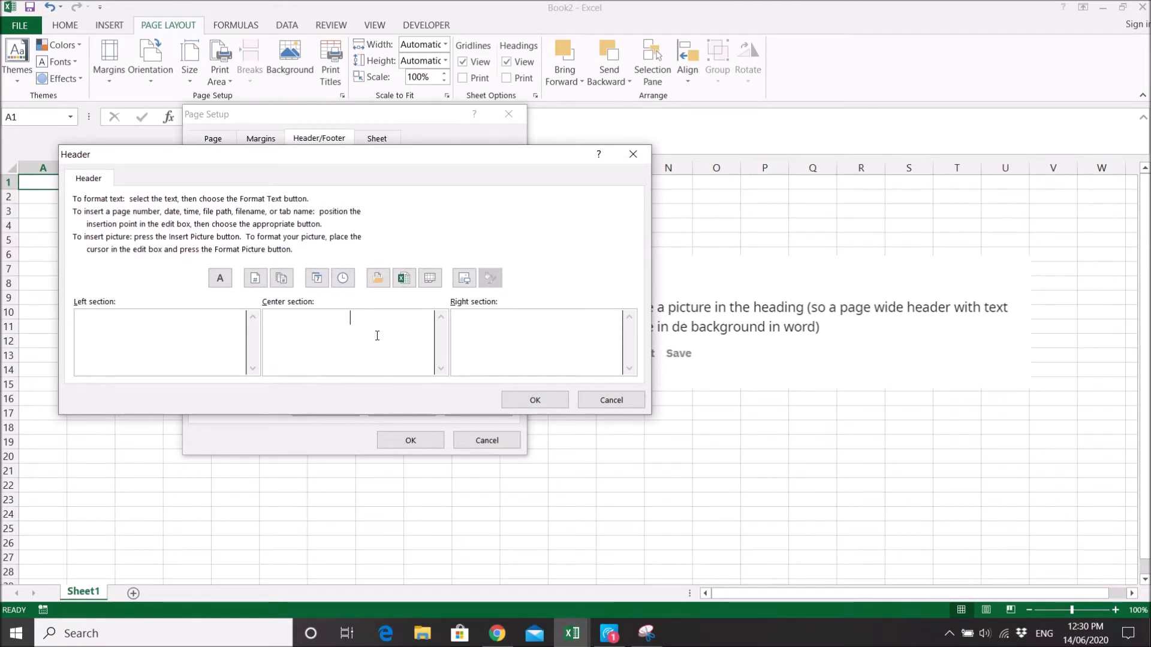
Step: Search Bing for "blue" images and insert the plain dark blue picture into the header's center section
left_click(468, 281)
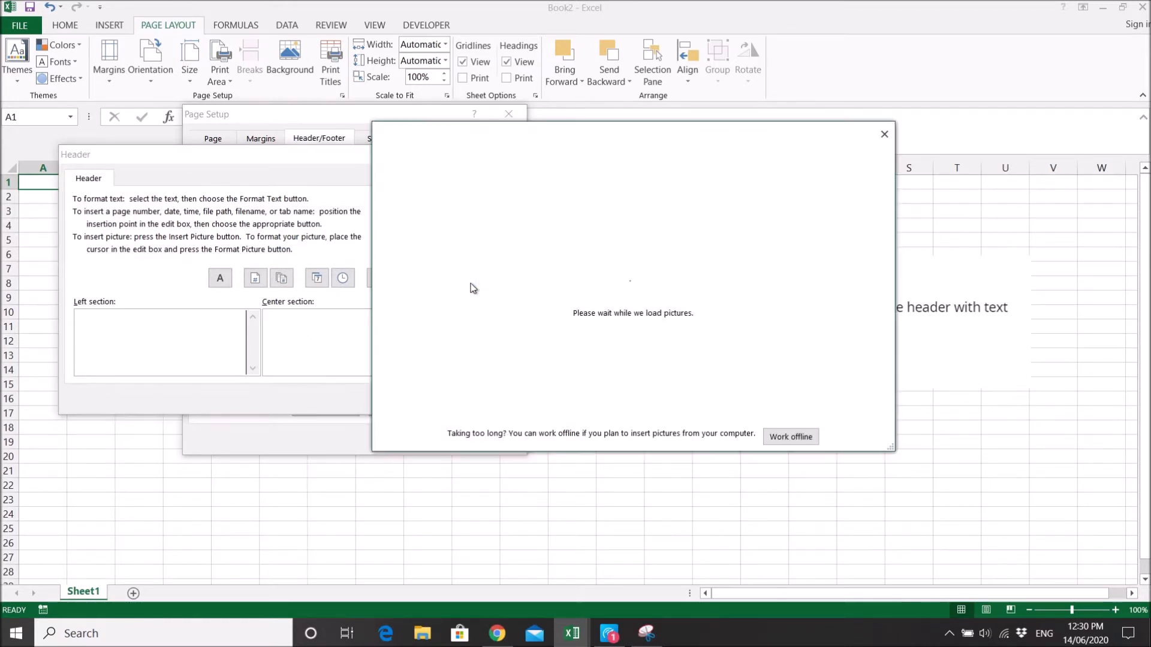
left_click(728, 255)
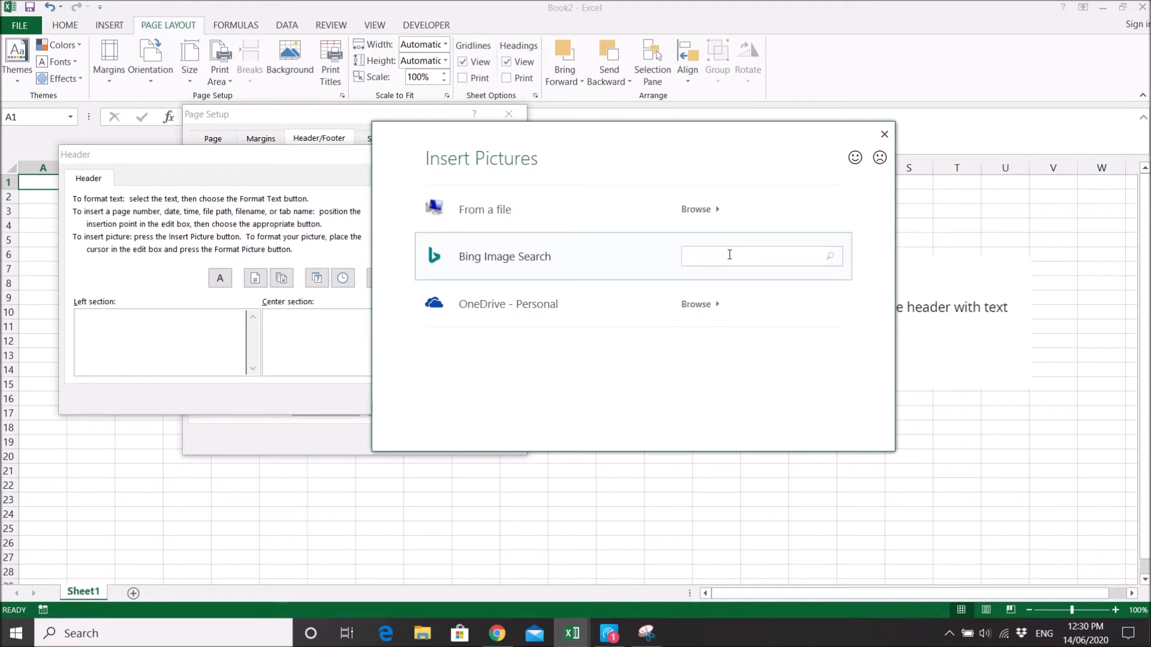
type("blue")
key("Return")
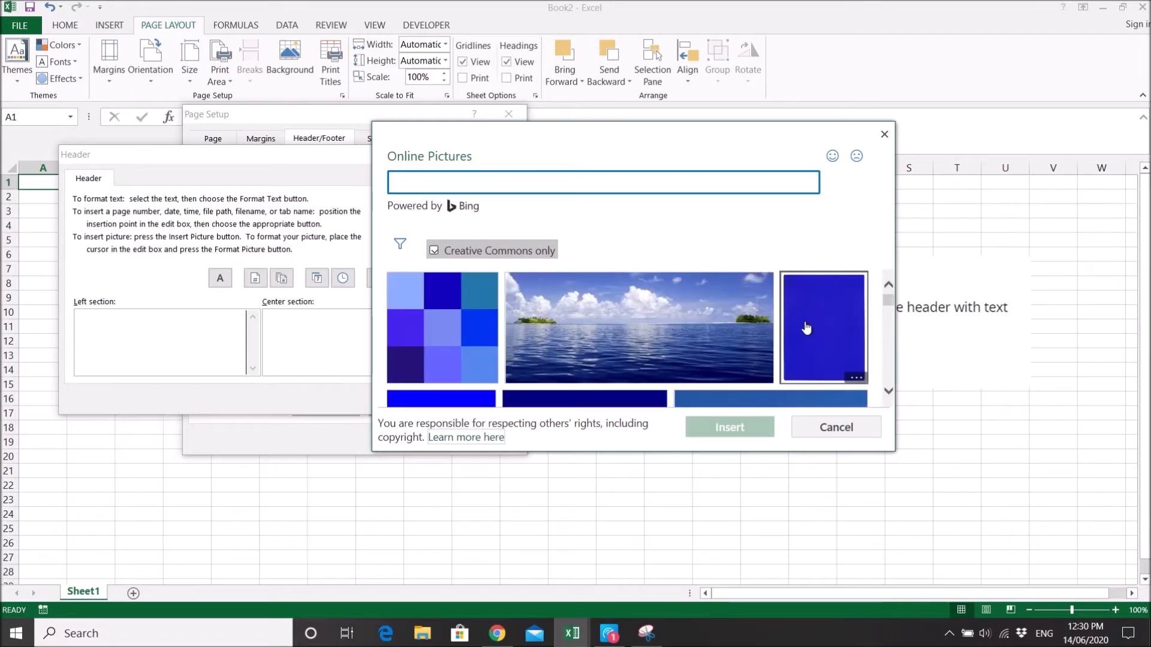
left_click(819, 346)
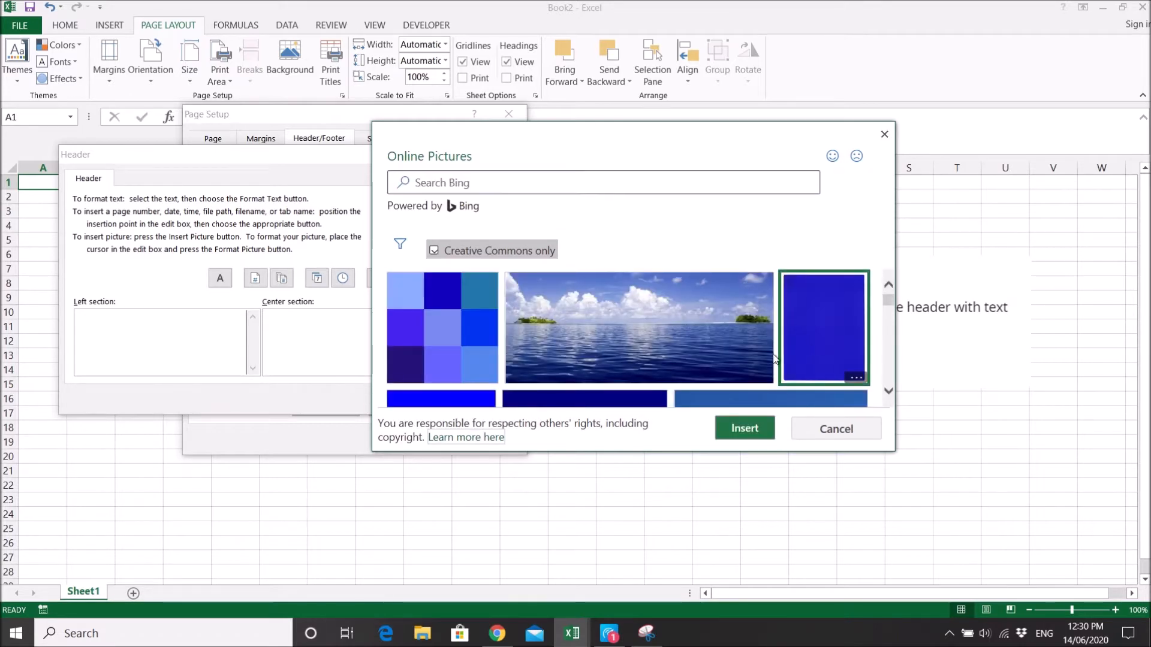
left_click(745, 429)
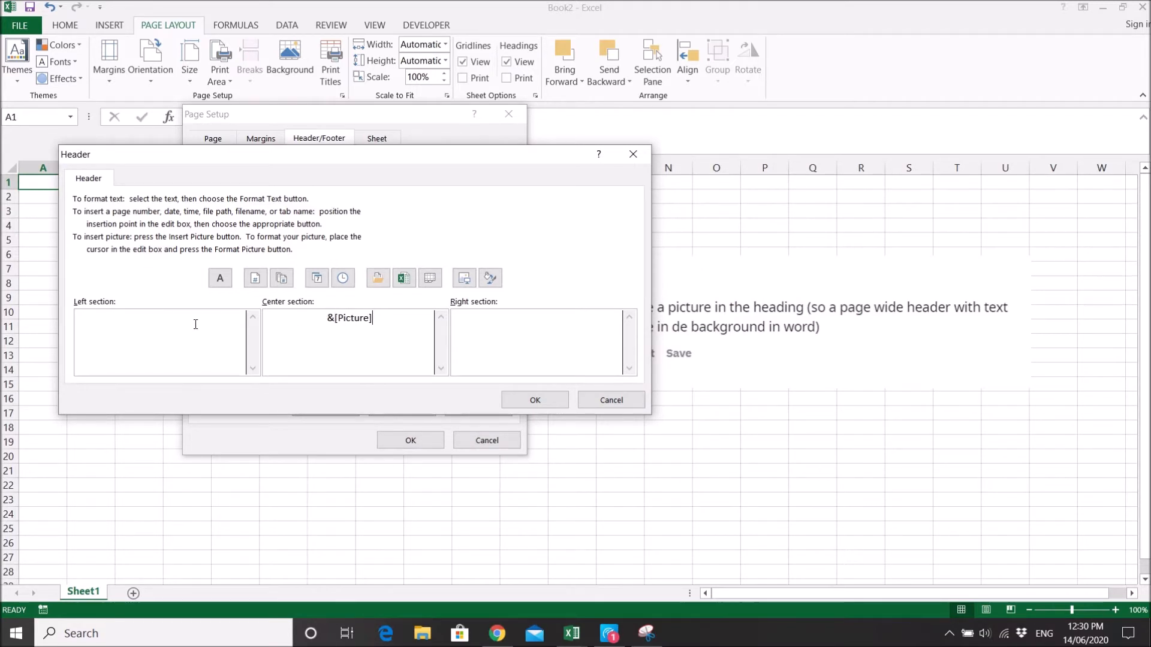
Step: Unlock the header picture's aspect ratio and set its height to 2 cm and width to 20 cm
left_click(149, 325)
left_click(389, 318)
left_click(491, 280)
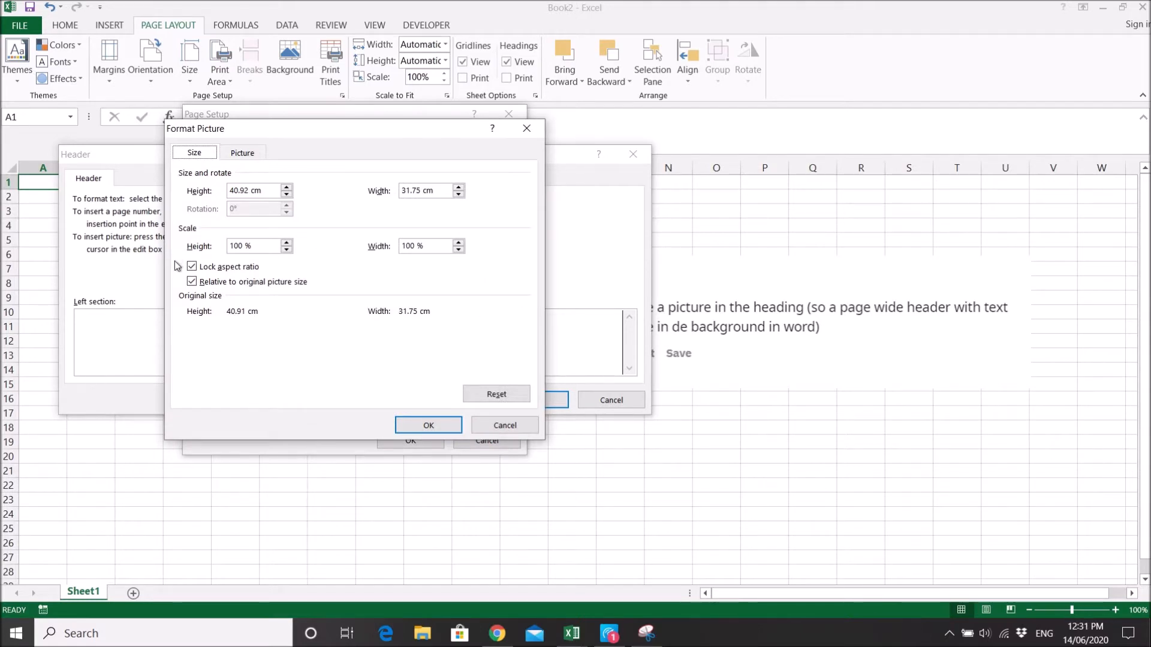
left_click(192, 267)
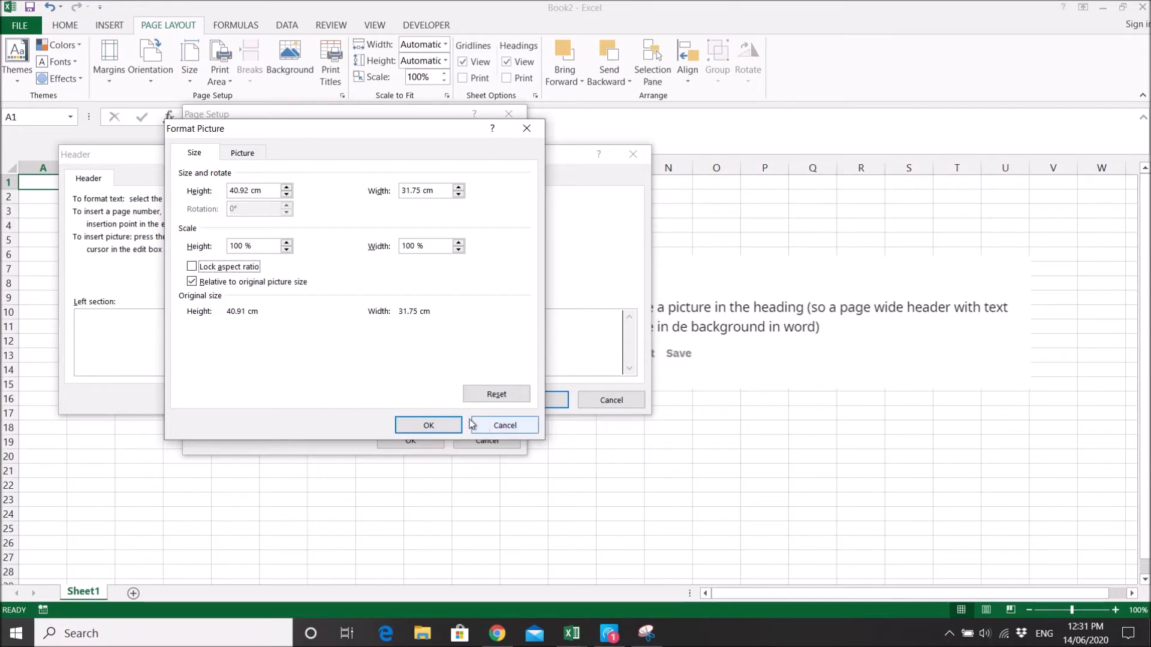
left_click(260, 192)
left_click_drag(260, 192, 165, 196)
type("2")
key("Tab")
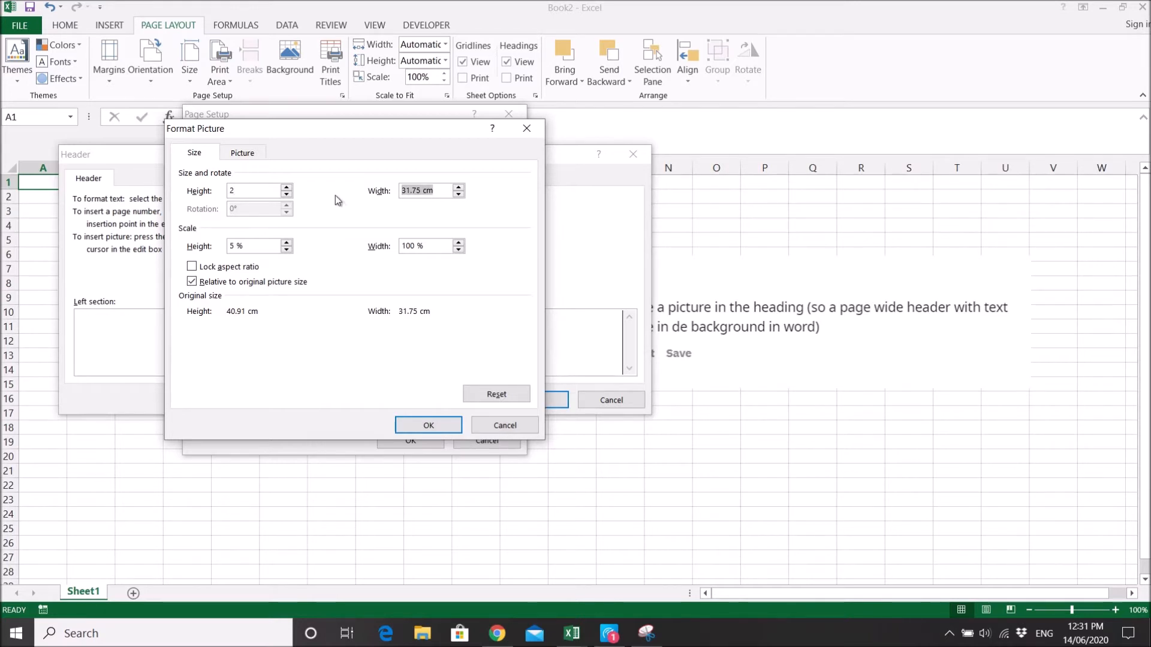
type("18")
key("BackSpace")
key("BackSpace")
type("20")
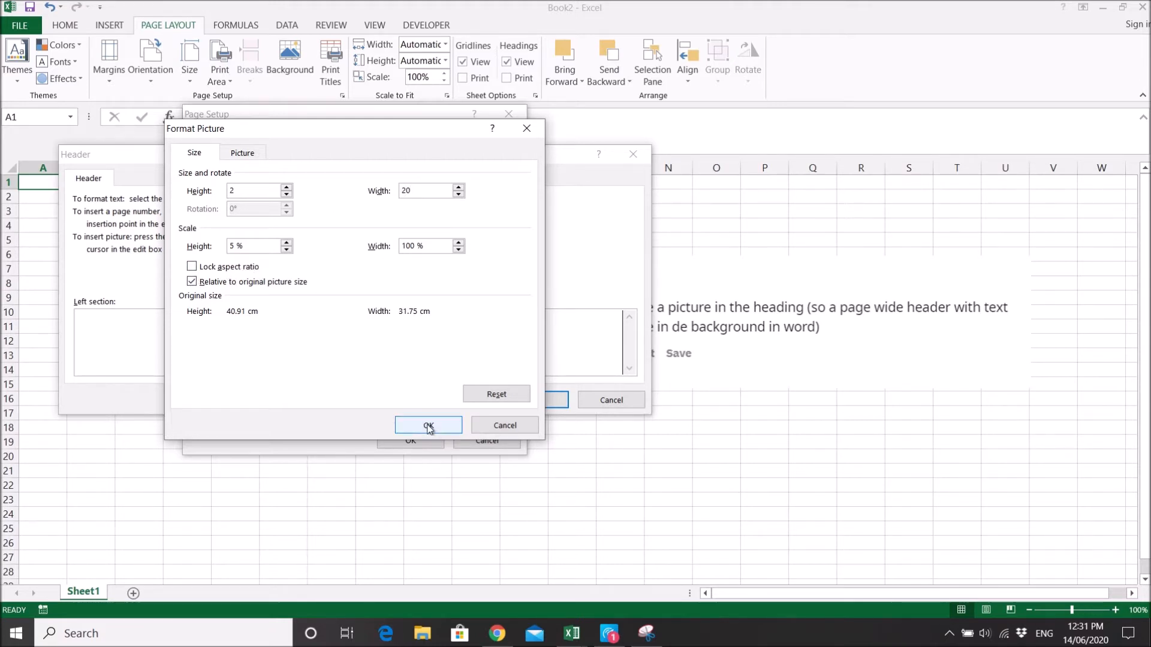
Step: Set the header picture's color to Washout and apply the custom header to the sheet
left_click(241, 154)
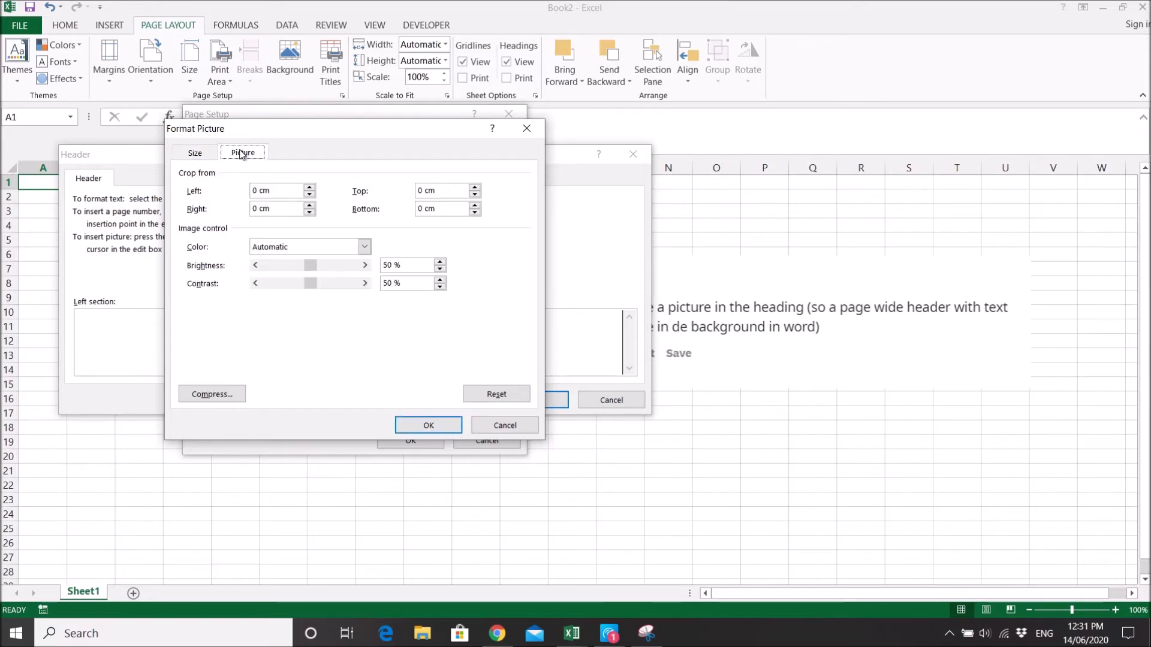
left_click(364, 248)
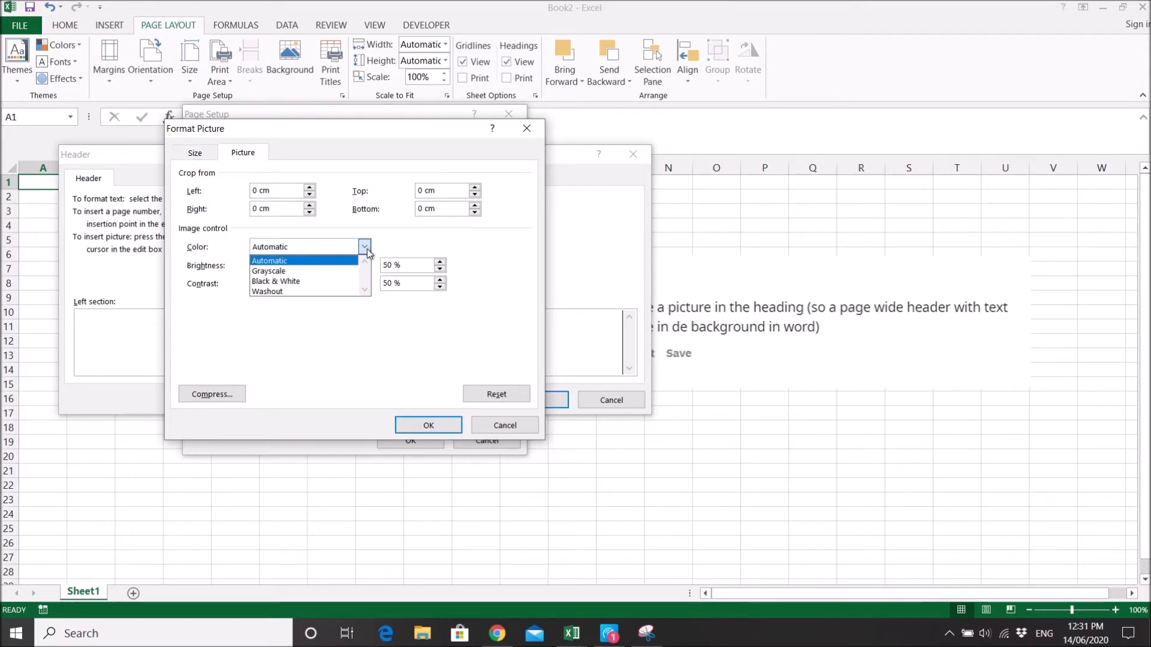
left_click(308, 292)
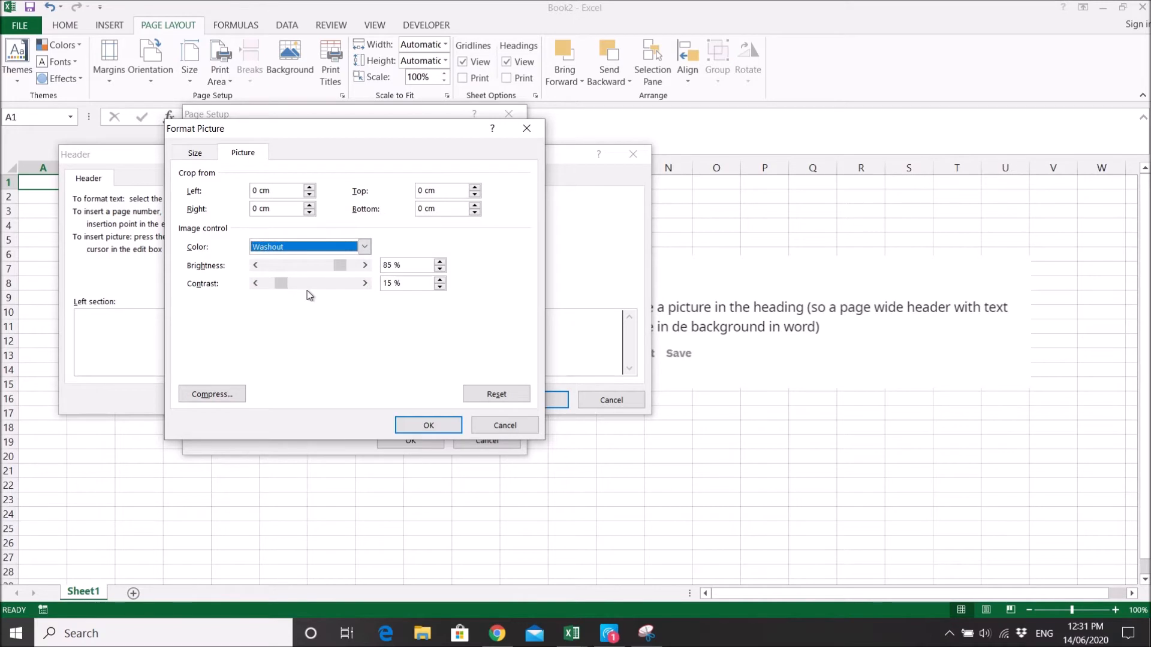
left_click(425, 427)
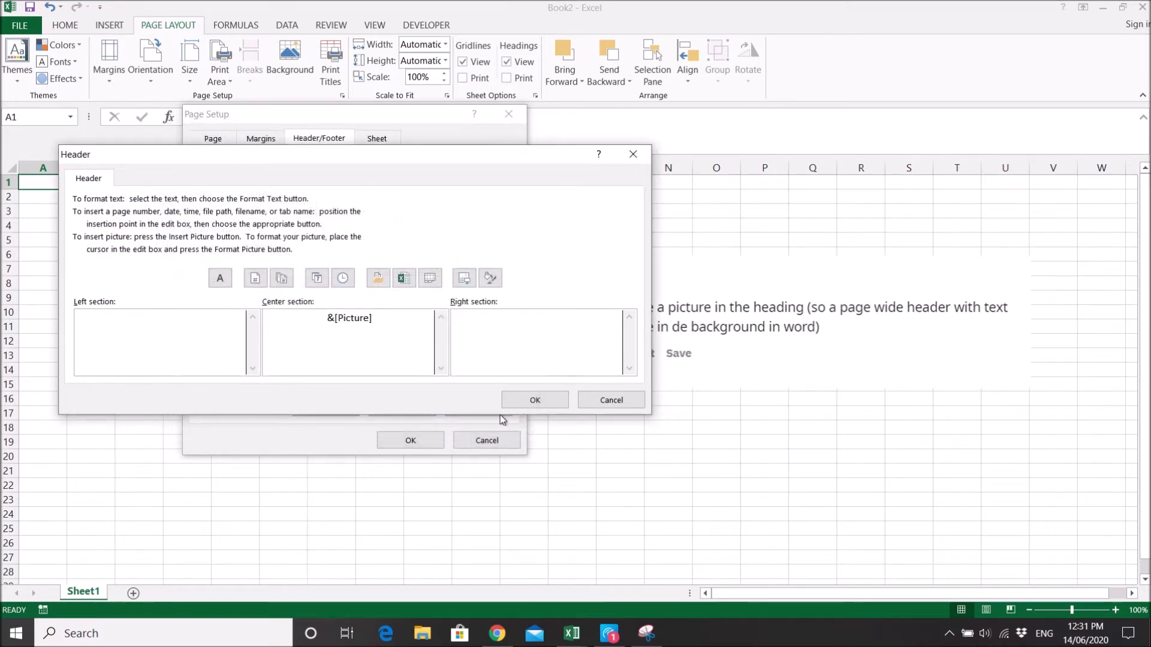
left_click(536, 400)
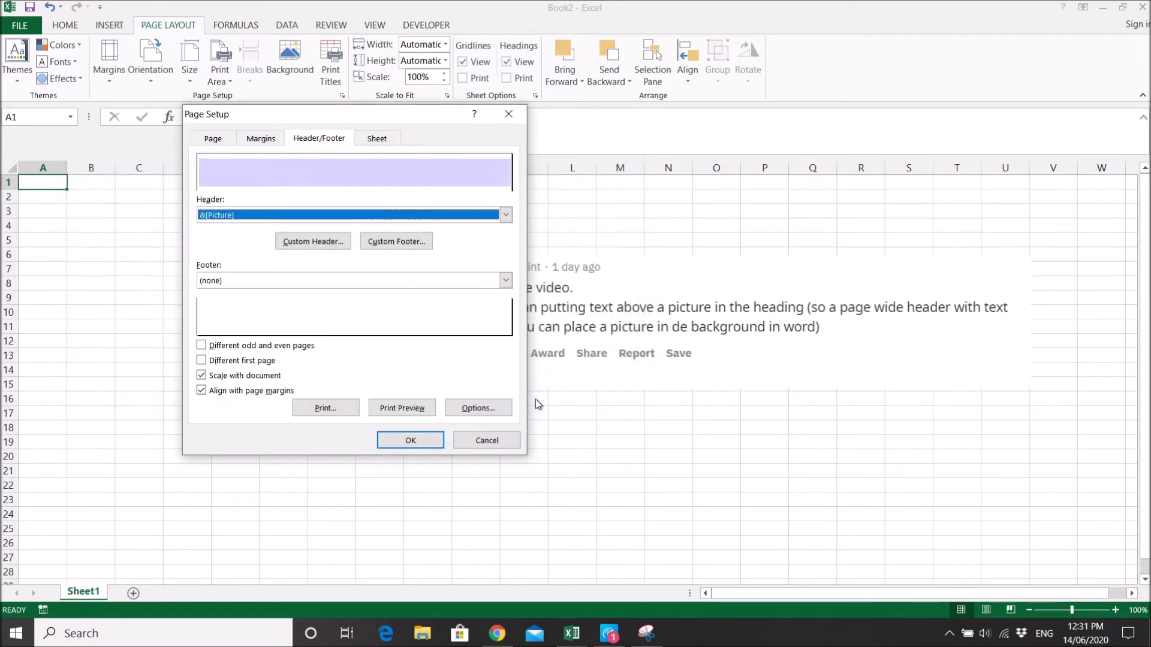
left_click(400, 444)
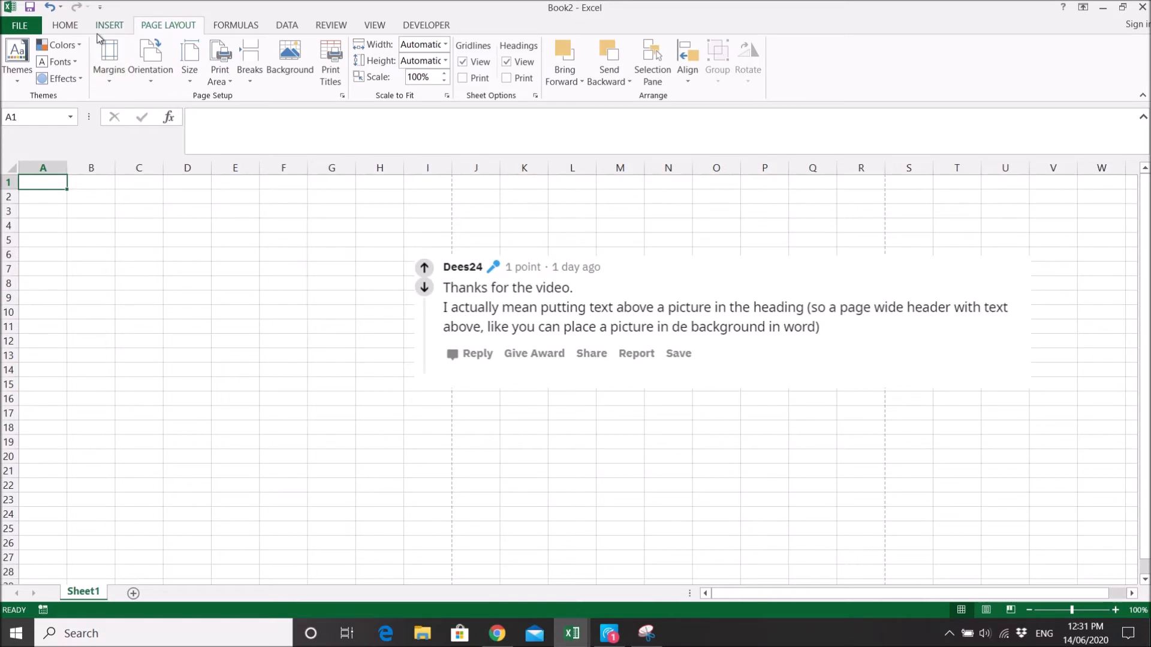
Step: Display the sheet in Page Layout view and delete the comment screenshot lying across the pages
left_click(379, 28)
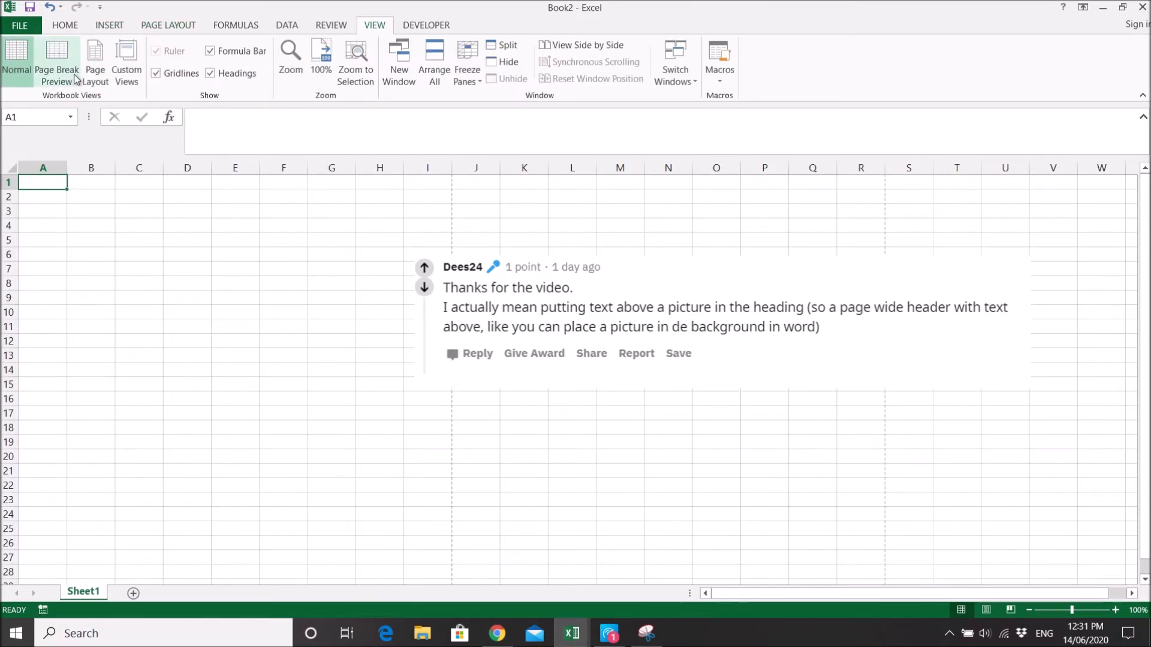
left_click(94, 80)
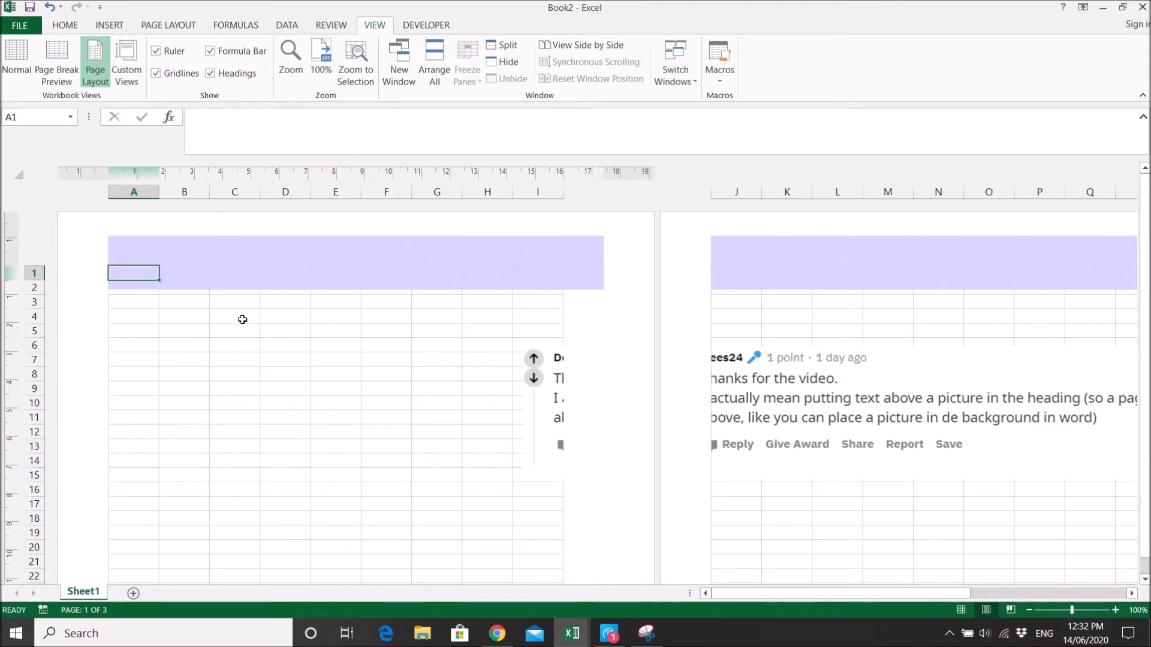
left_click(745, 363)
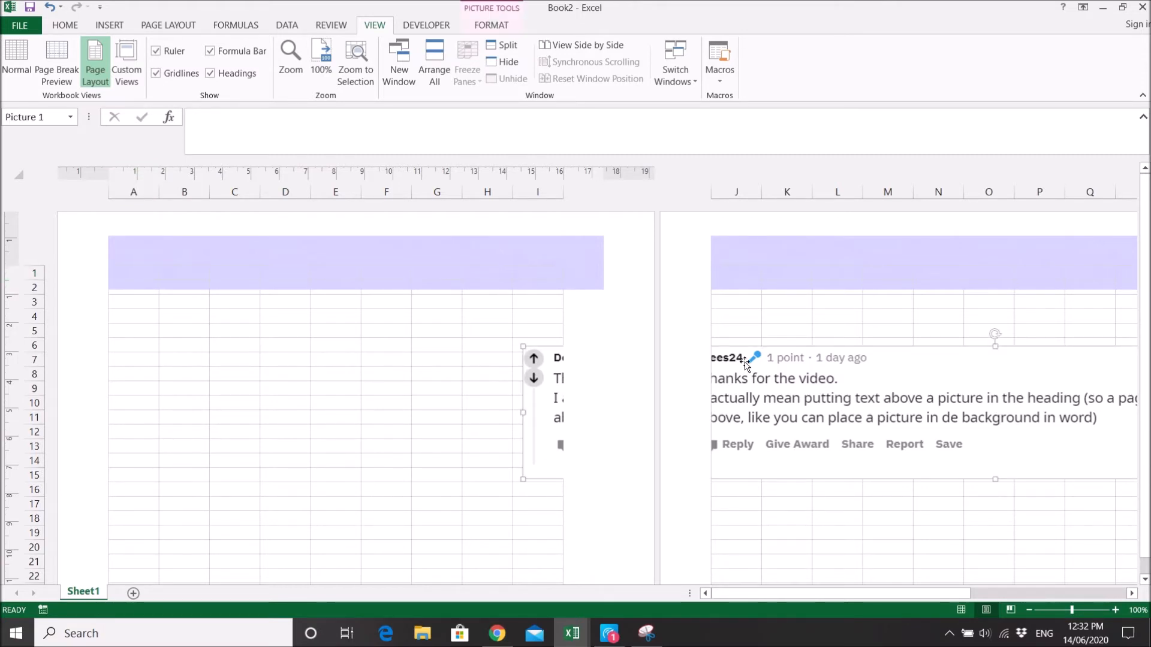
key("Escape")
key("Delete")
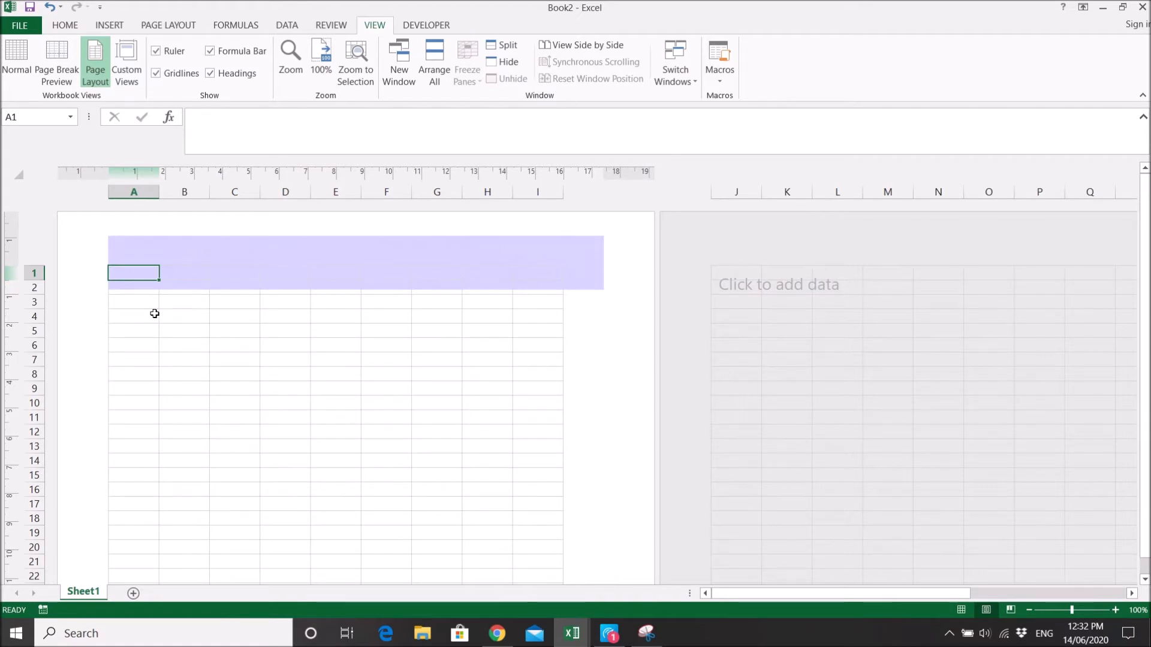
Step: Enter the heading "Dees24 Company" in cell A1 over the header picture
type("De")
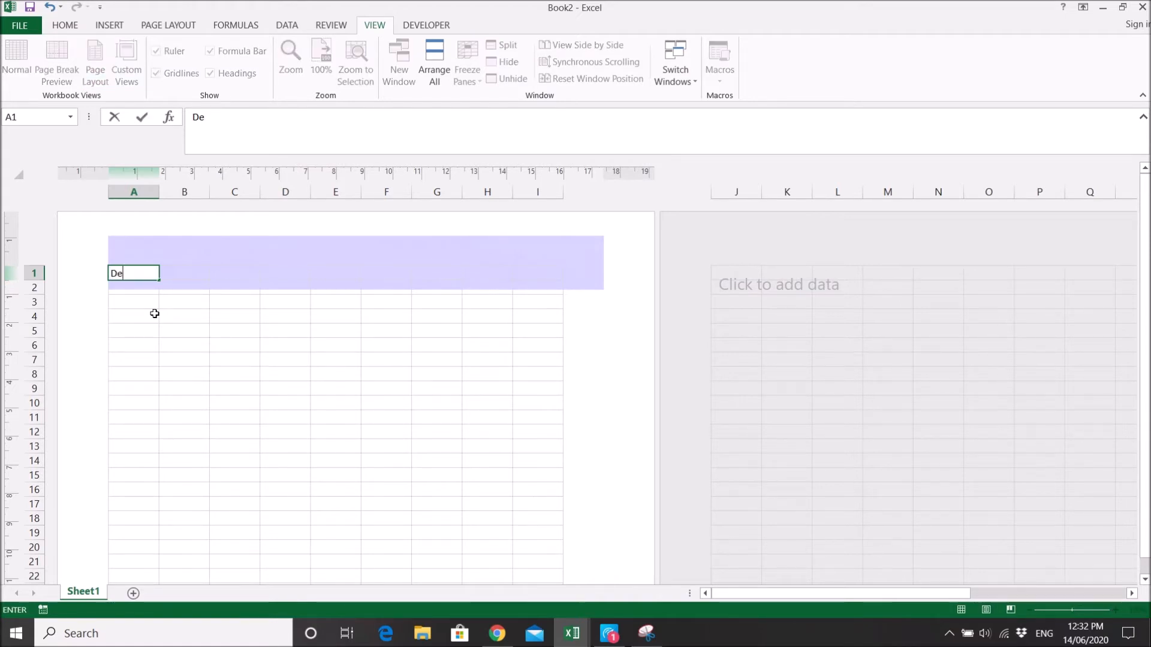
type("ss24 Company")
key("Return")
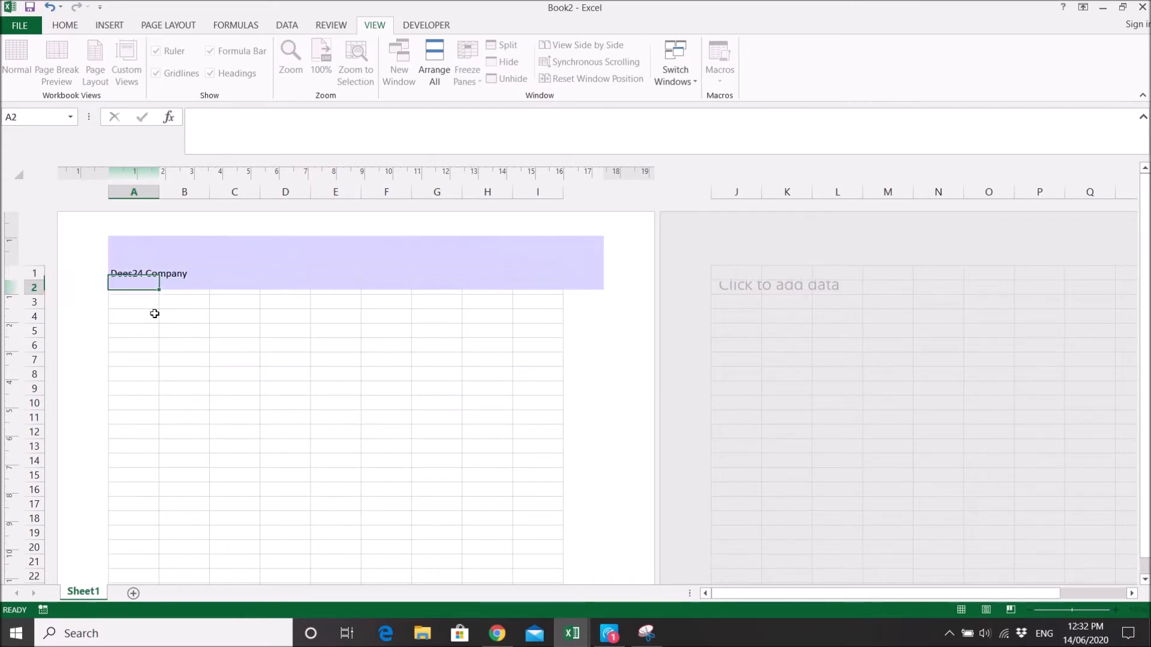
Step: Make the heading in cell A1 bold with a font size of 20
key("Up")
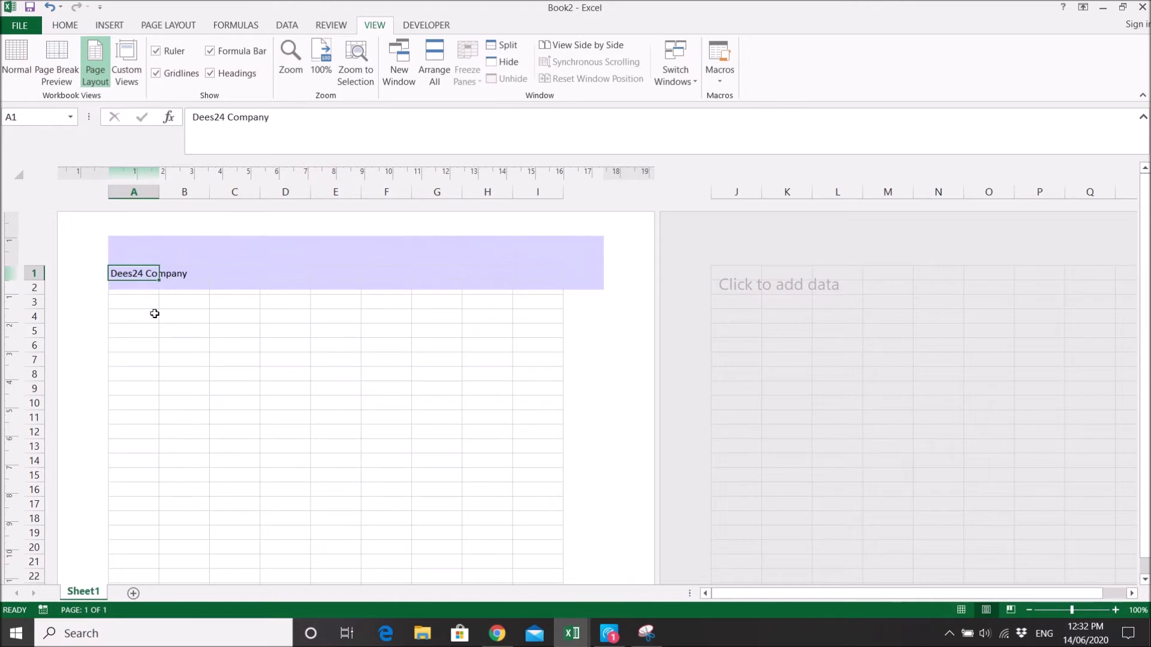
left_click(63, 25)
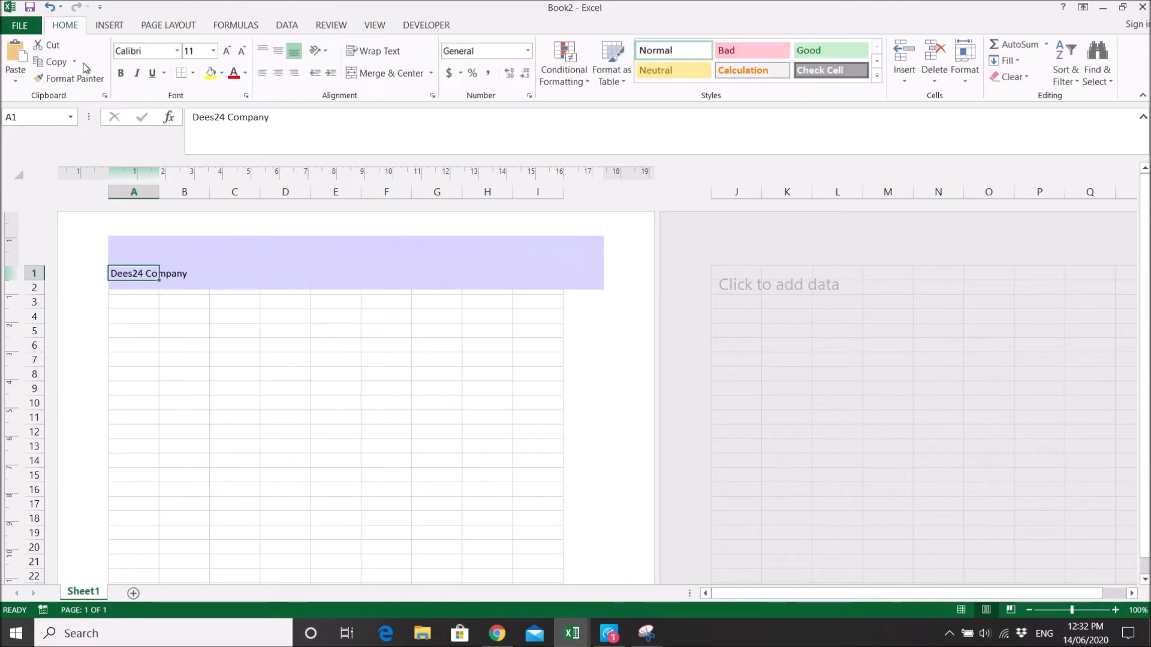
left_click(121, 73)
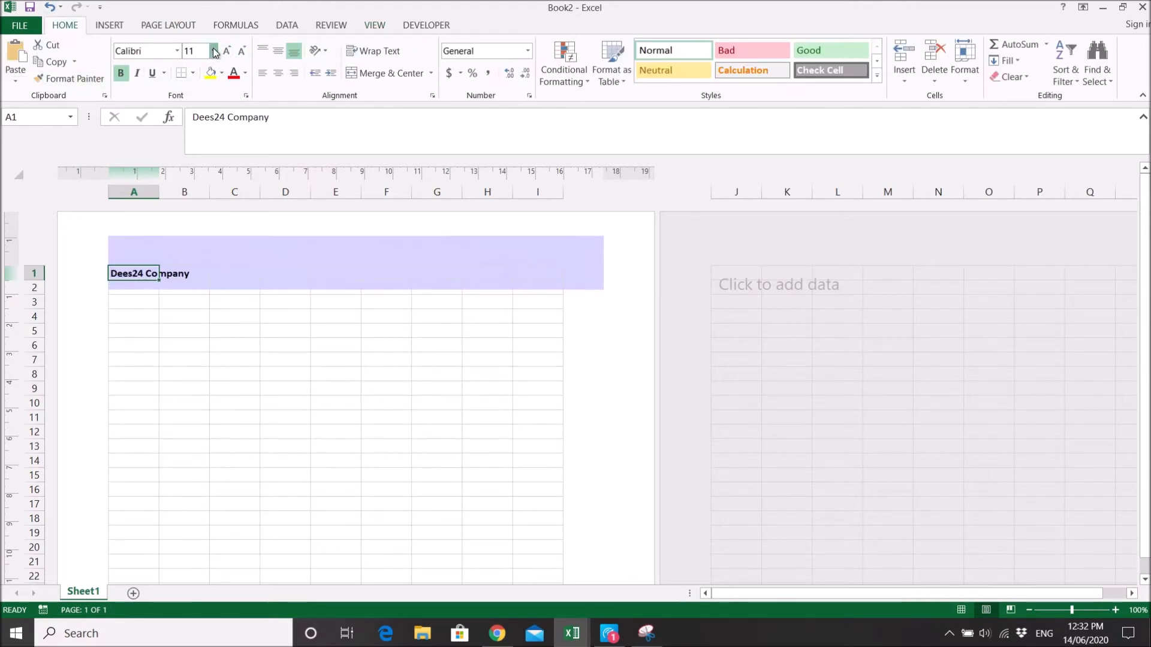
left_click(214, 51)
left_click(198, 187)
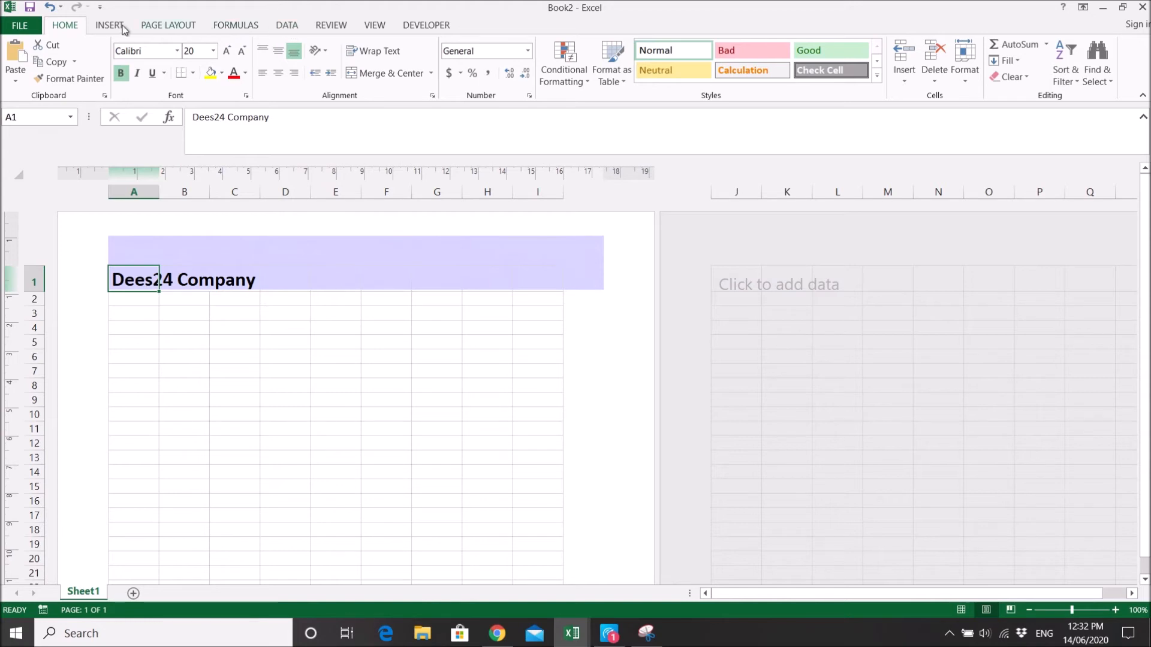
left_click(101, 30)
left_click(157, 29)
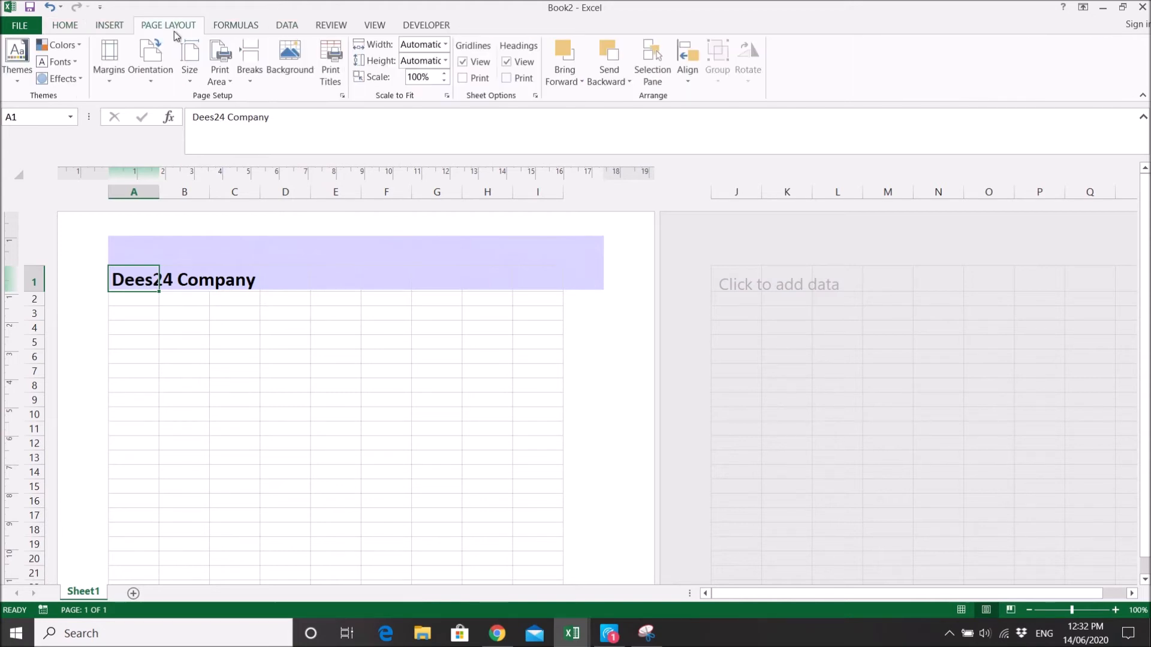
left_click(536, 95)
left_click(367, 197)
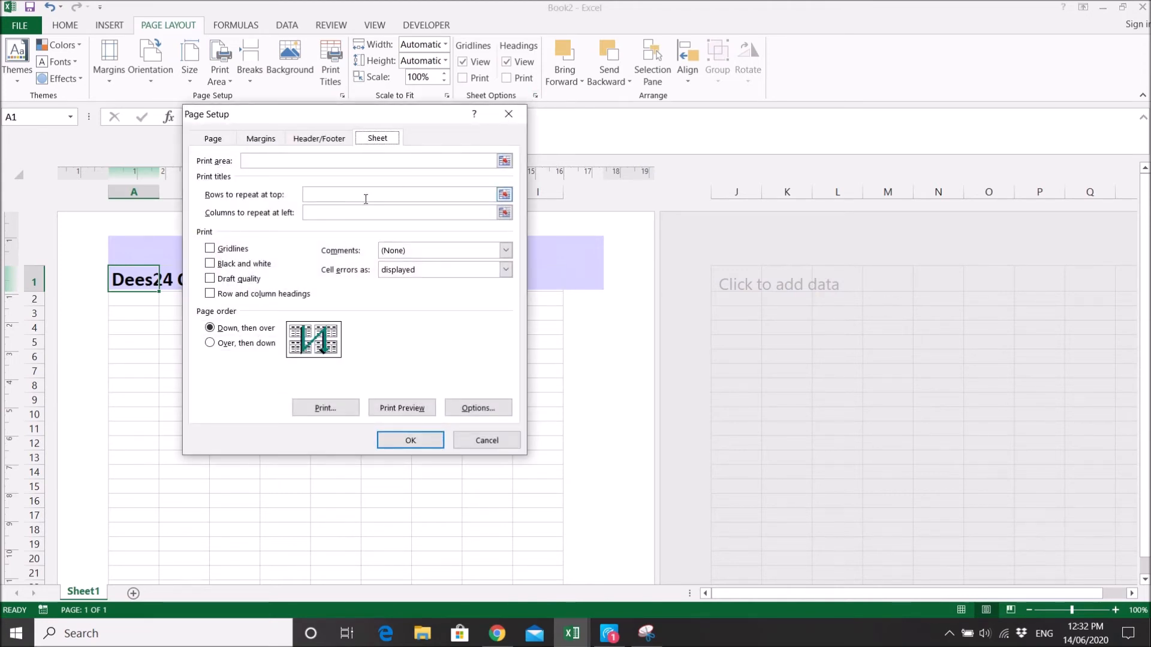
left_click(314, 195)
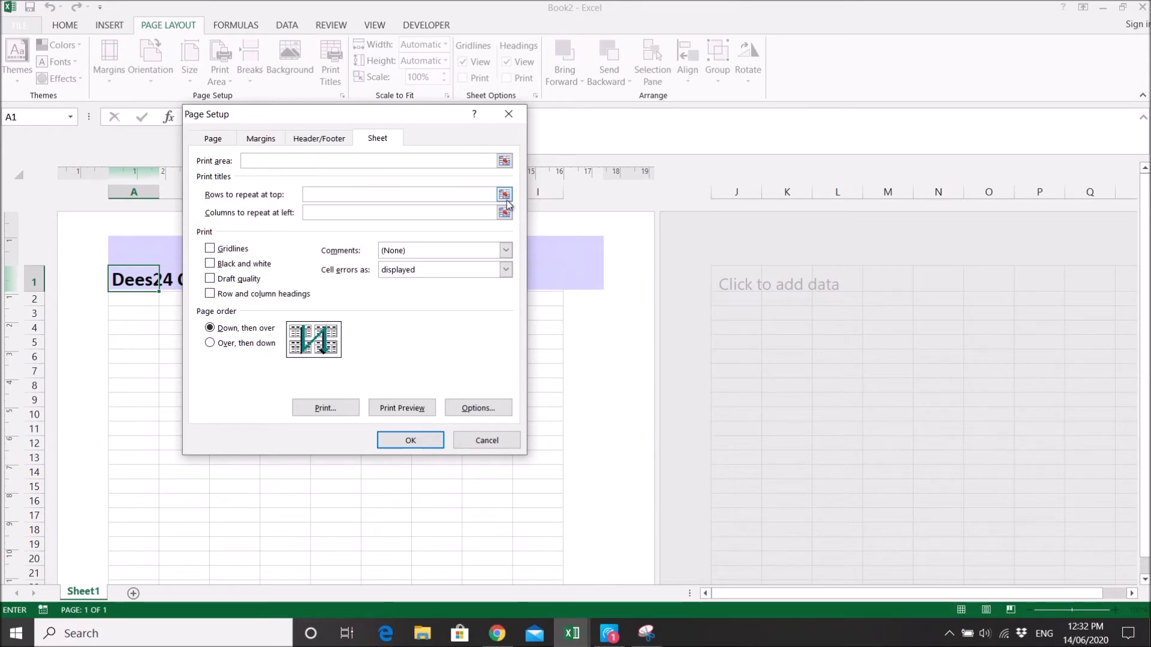
left_click(509, 113)
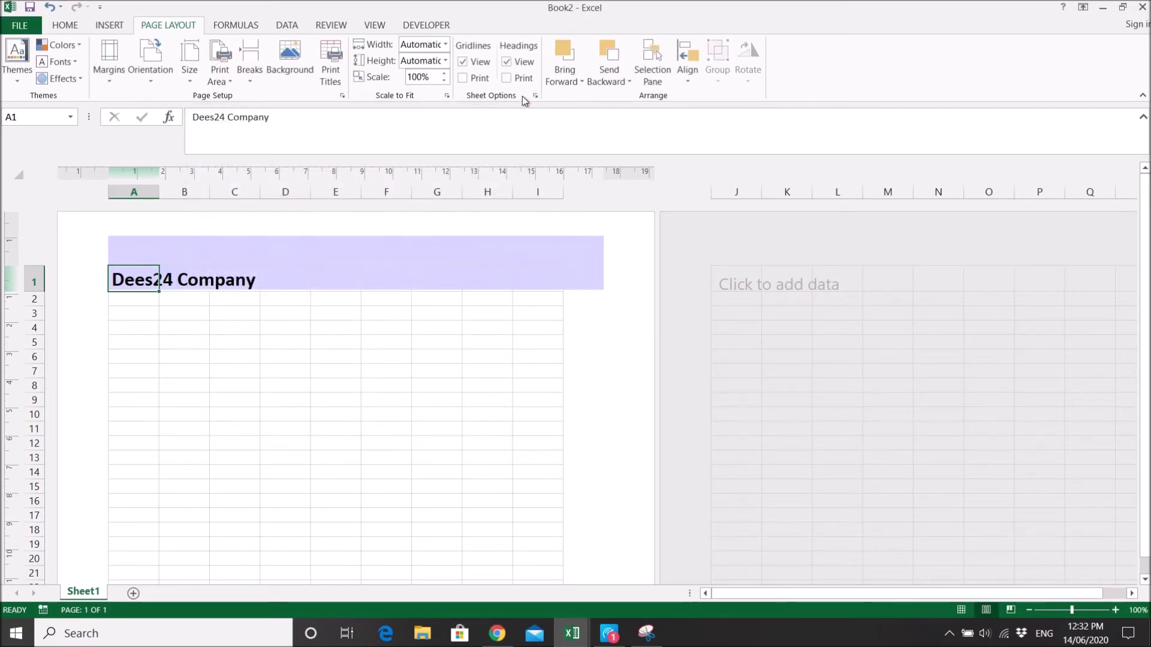
Step: Set row 1 ($1:$1) as the print title row that repeats at the top of every page
left_click(536, 95)
left_click(207, 139)
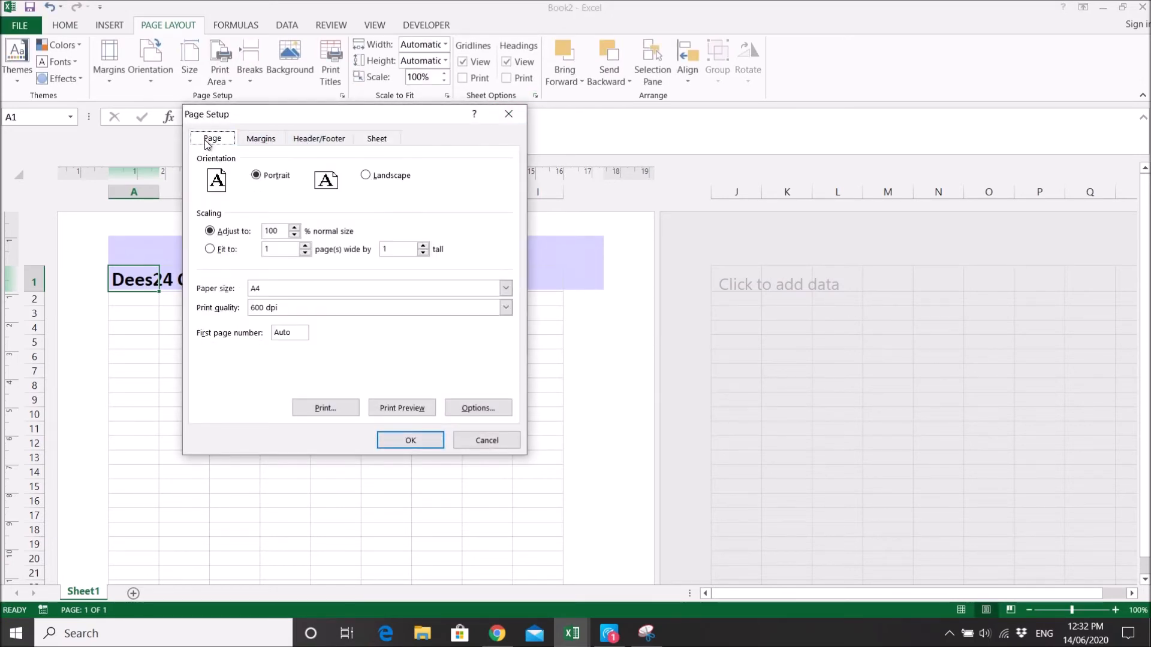
left_click(378, 139)
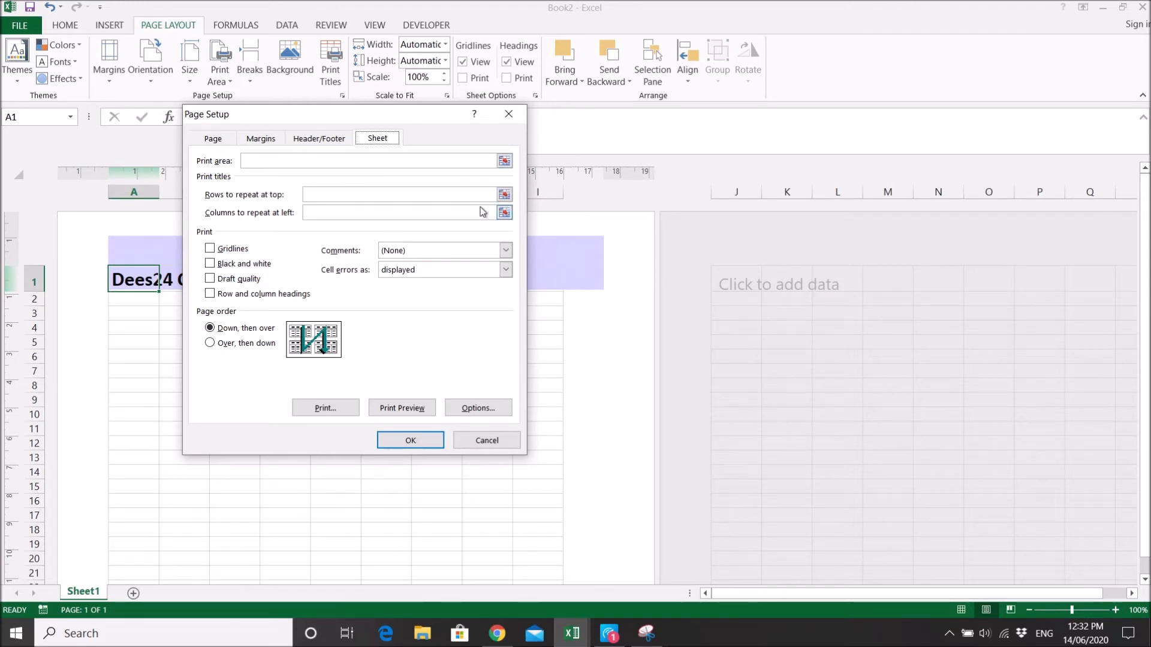
left_click(504, 194)
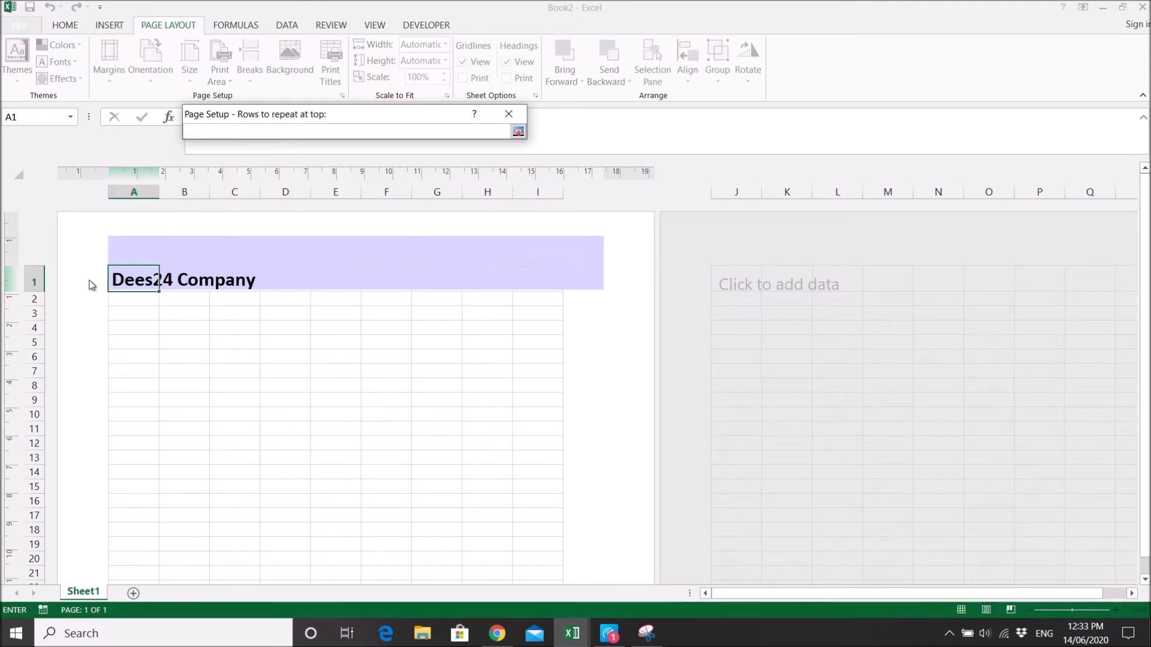
left_click(33, 281)
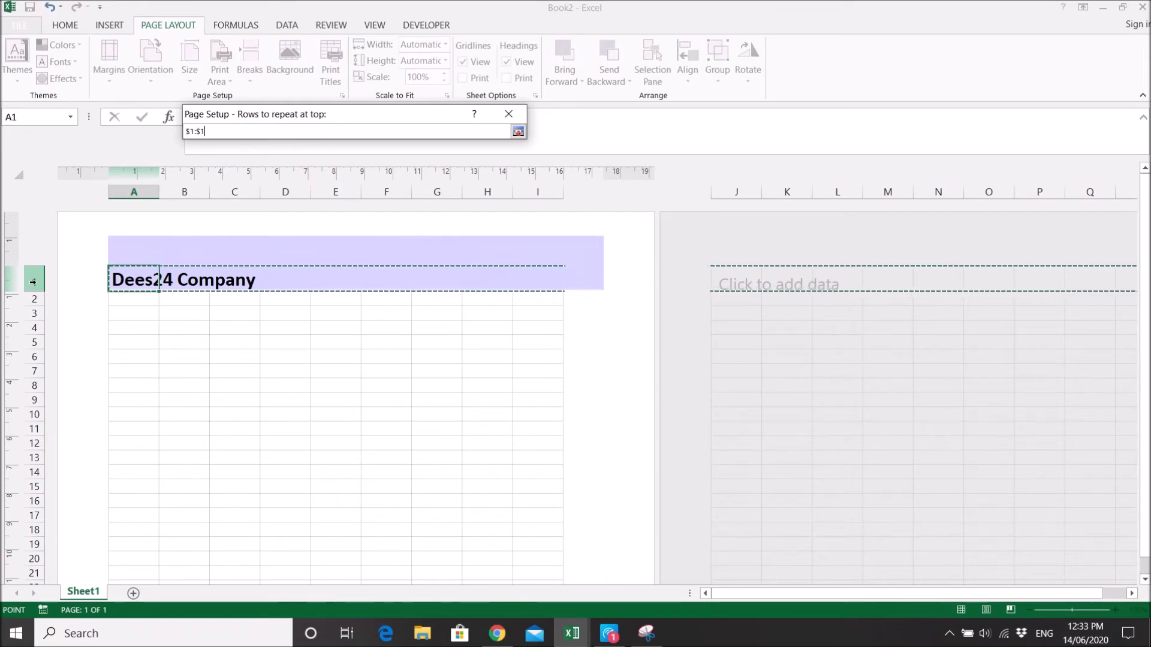
key("Return")
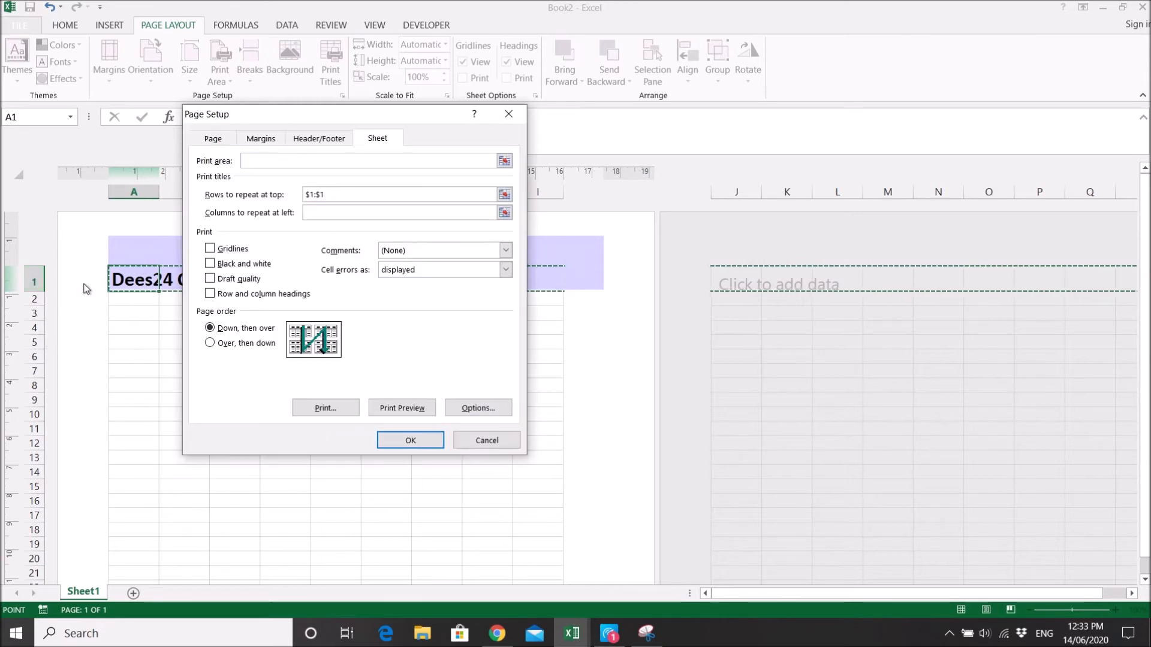
left_click(411, 441)
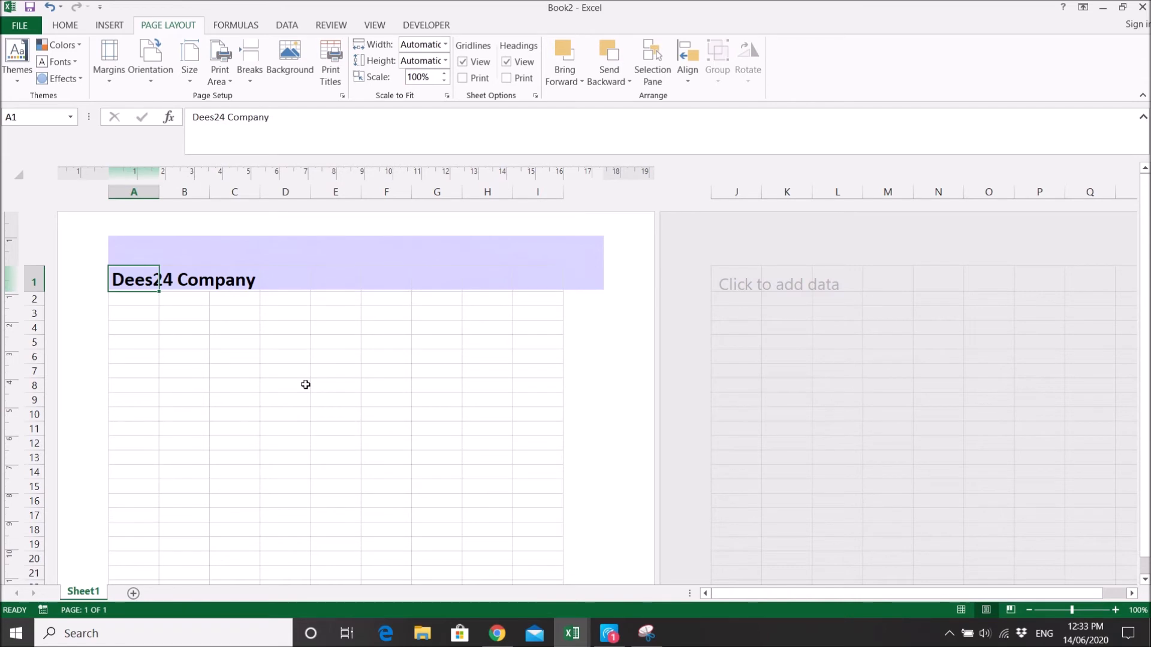
Step: Enter the test text "aaa" in cell A2 below the heading on the first page
scroll(305, 385, "down", 8)
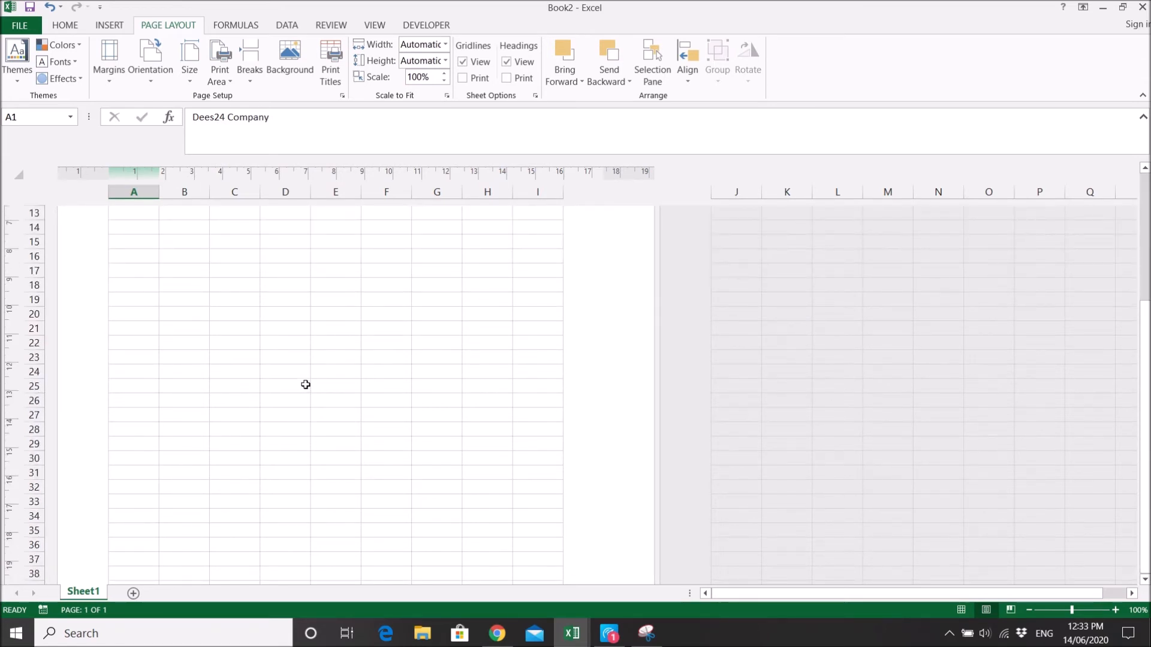
scroll(306, 384, "down", 6)
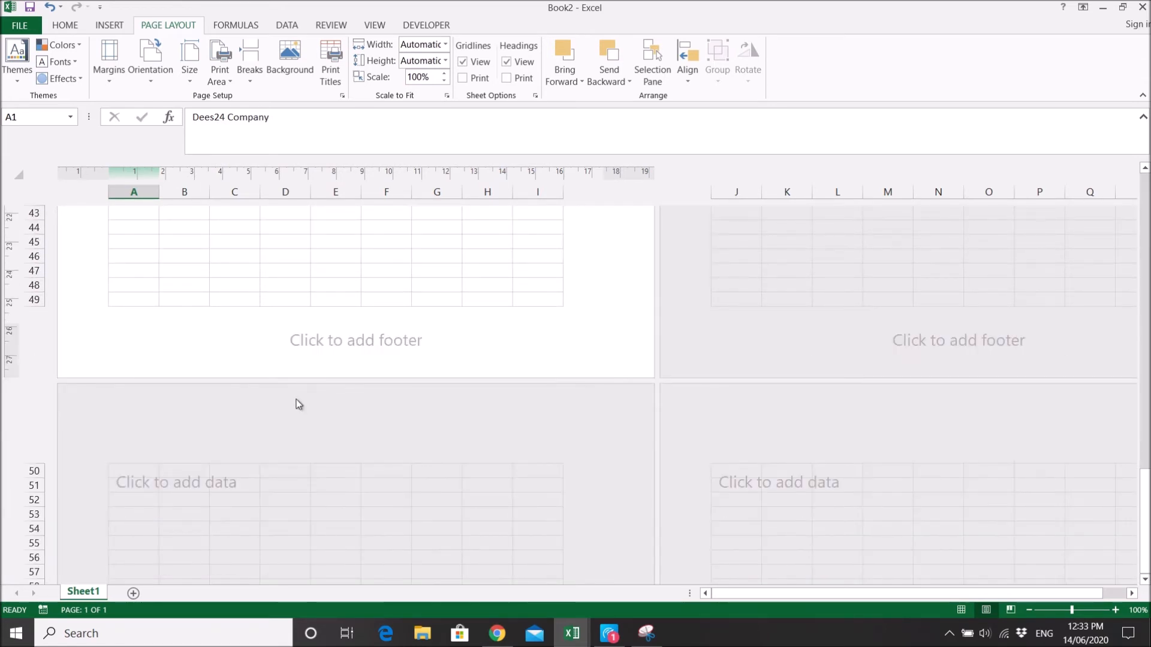
scroll(282, 393, "up", 14)
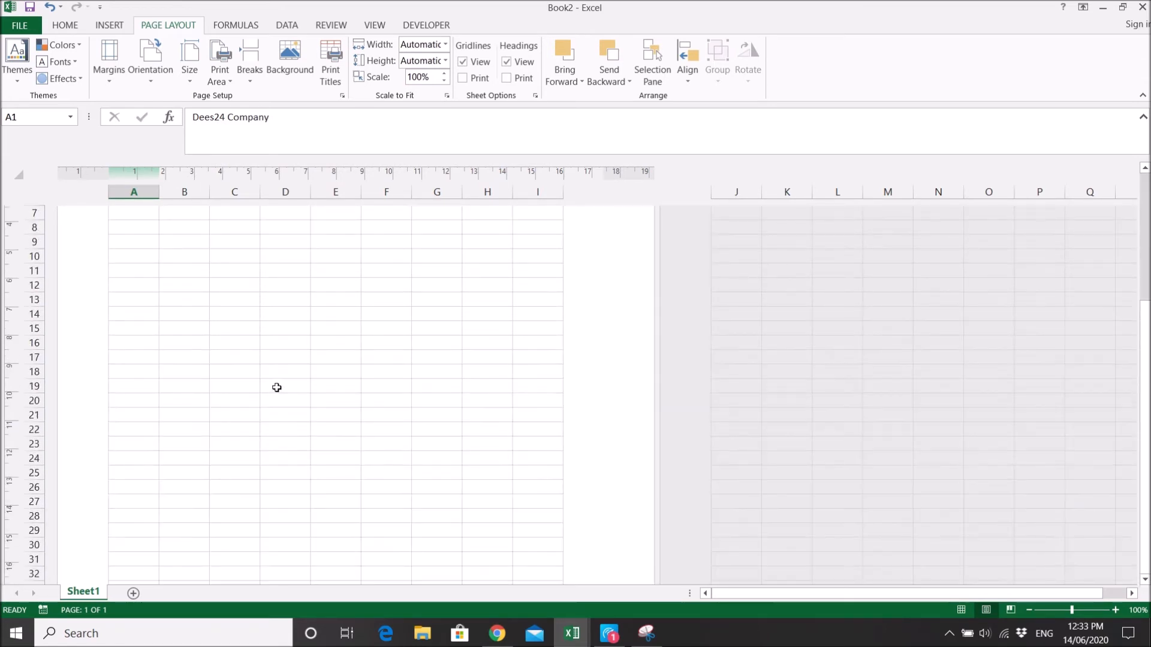
left_click(135, 300)
type("aaa")
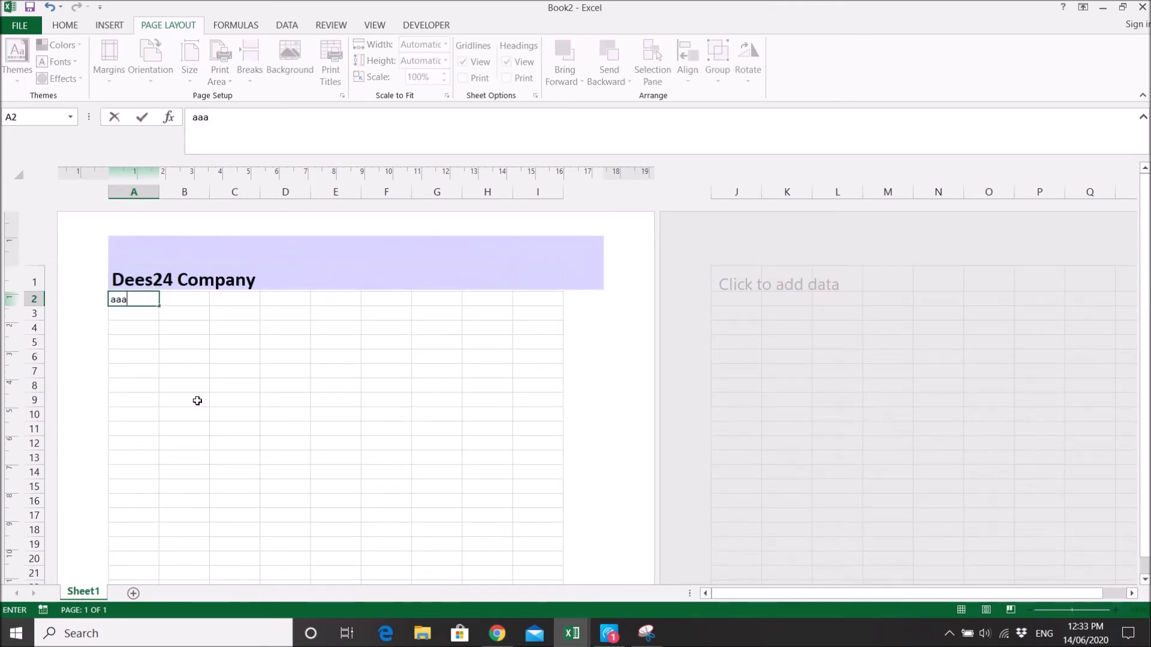
left_click(153, 402)
Step: Enter the test text "bbb" in cell A50, the first cell of the second page
scroll(150, 400, "down", 15)
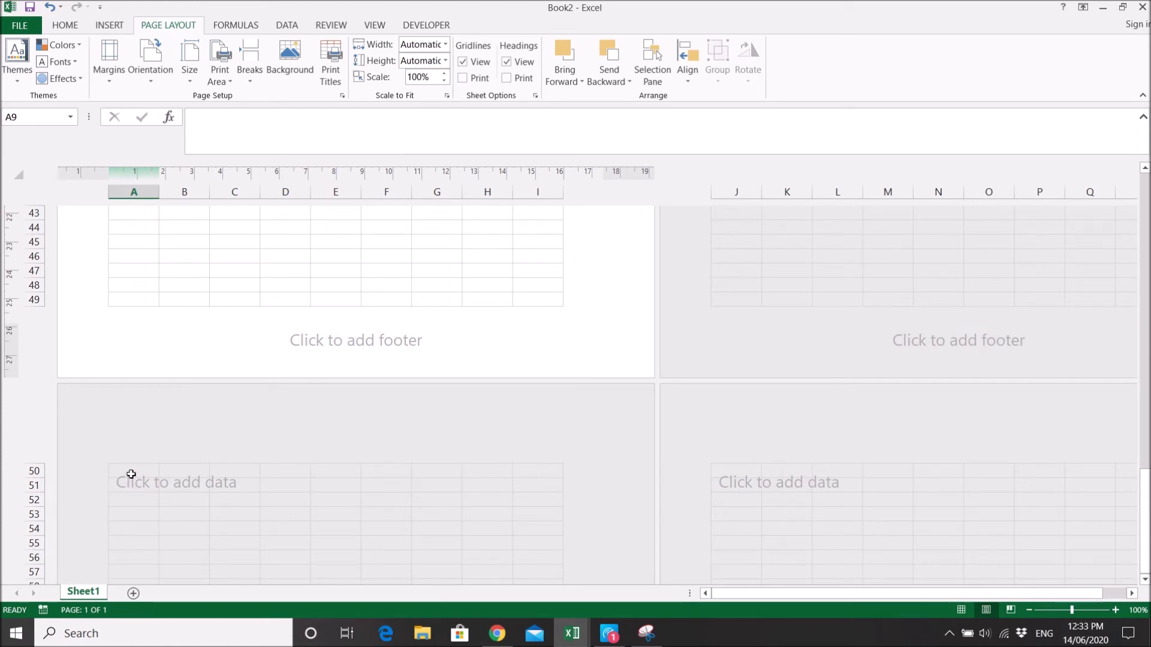
left_click(132, 512)
left_click(141, 473)
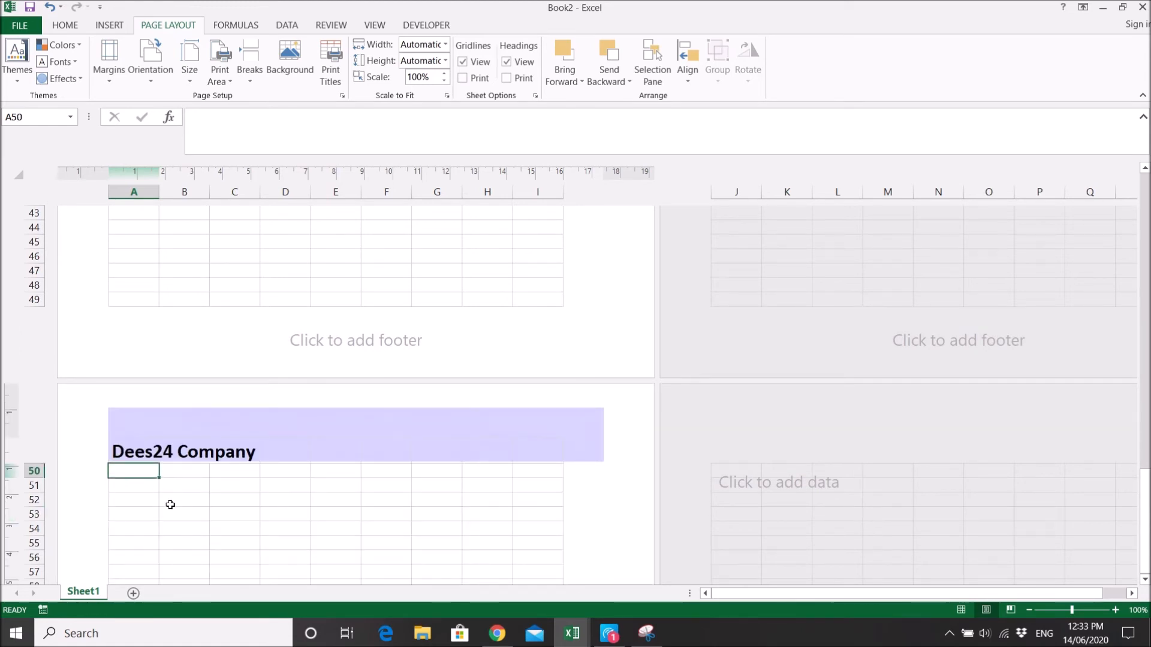
type("bbb")
left_click(186, 513)
left_click(151, 474)
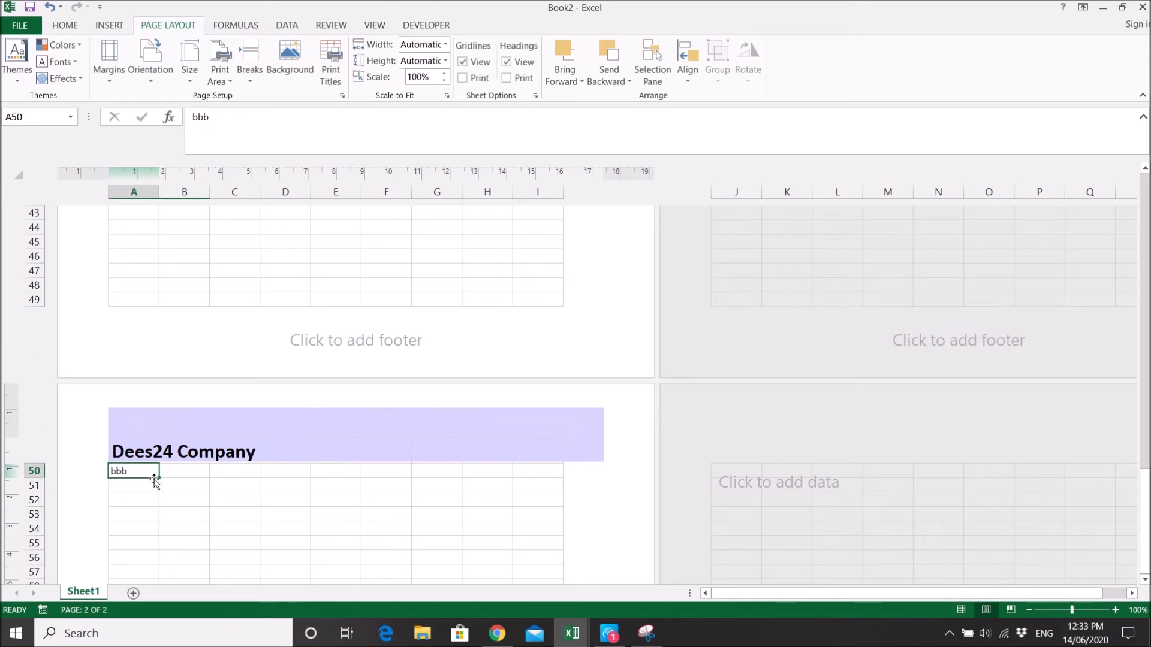
scroll(158, 469, "up", 15)
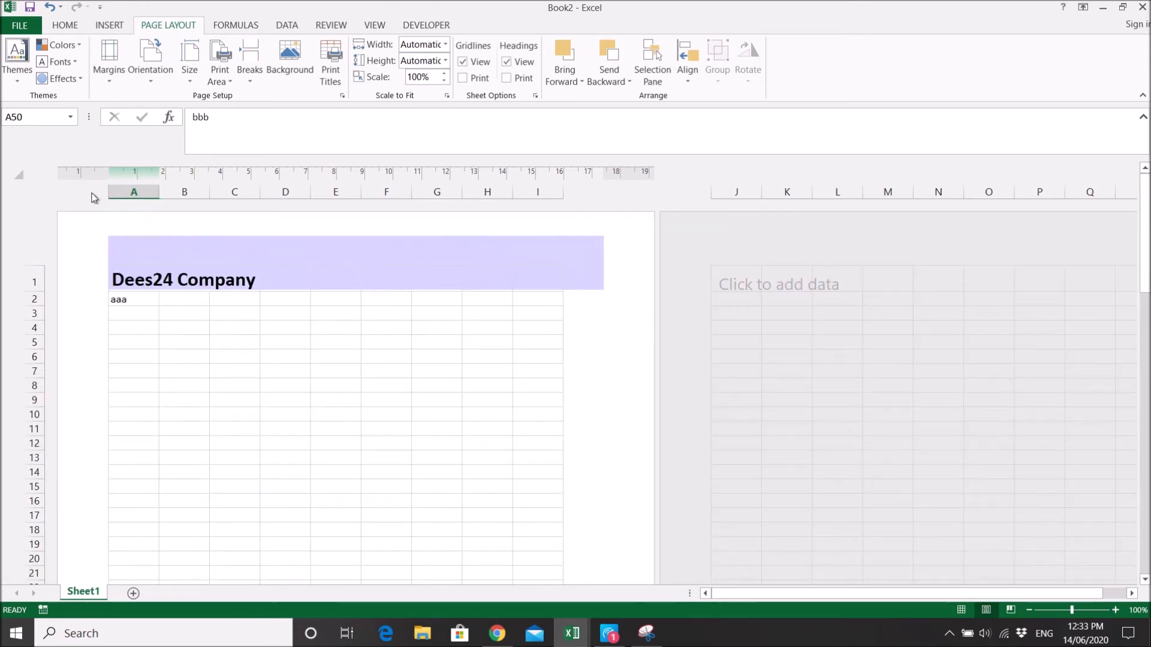
left_click(141, 282)
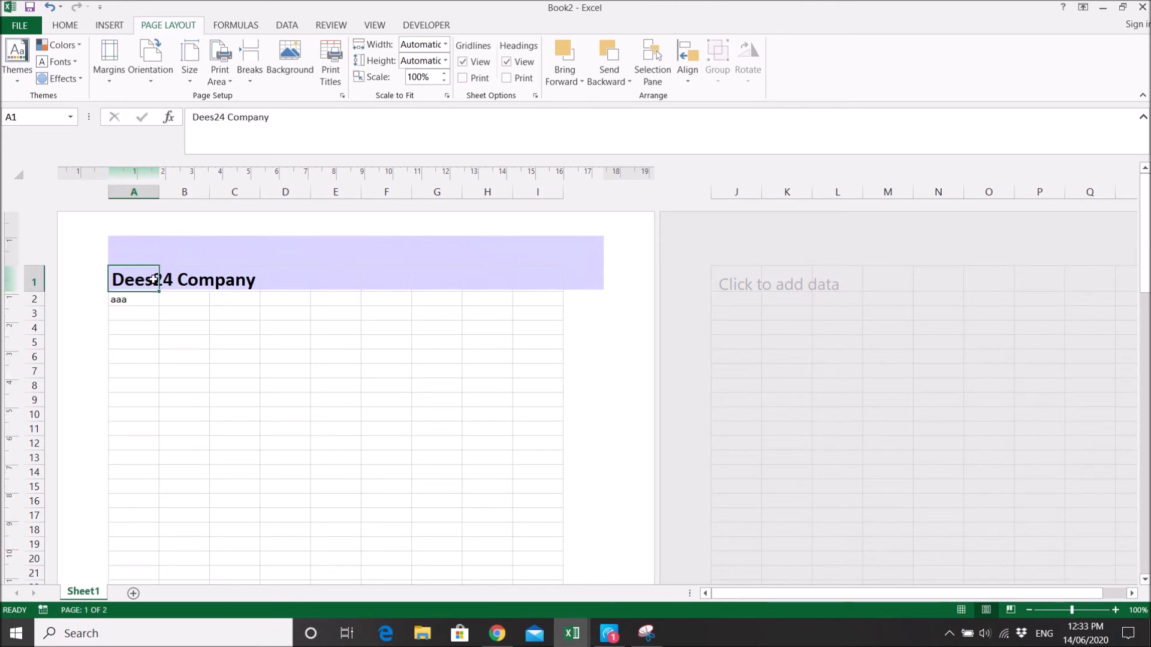
left_click(110, 84)
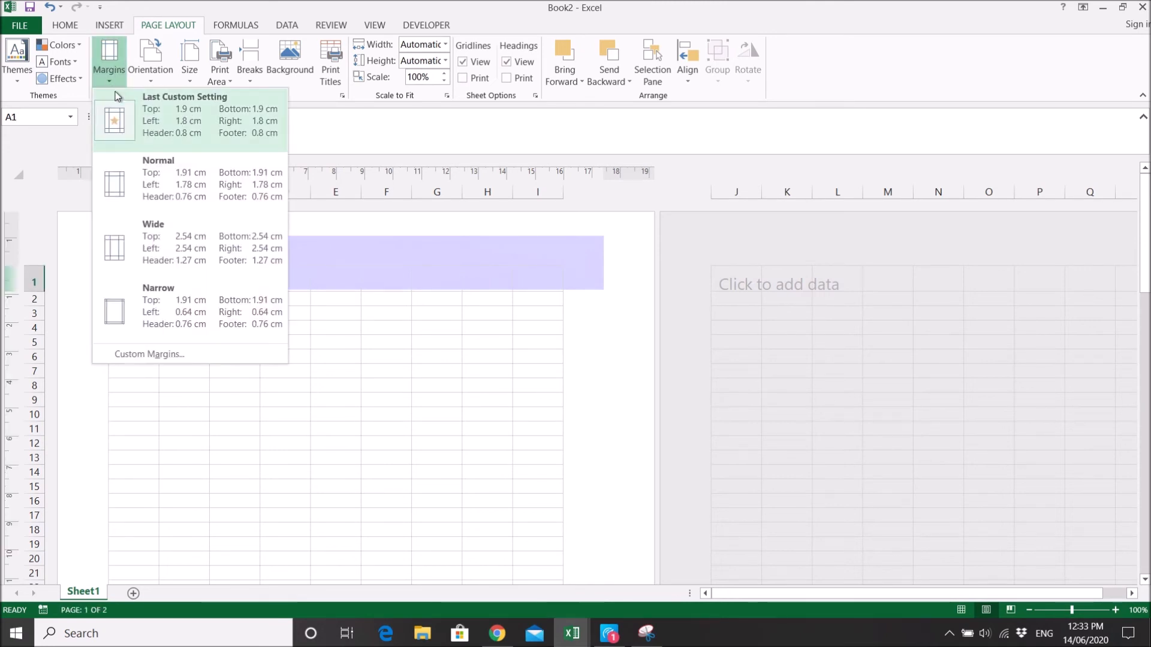
left_click(141, 361)
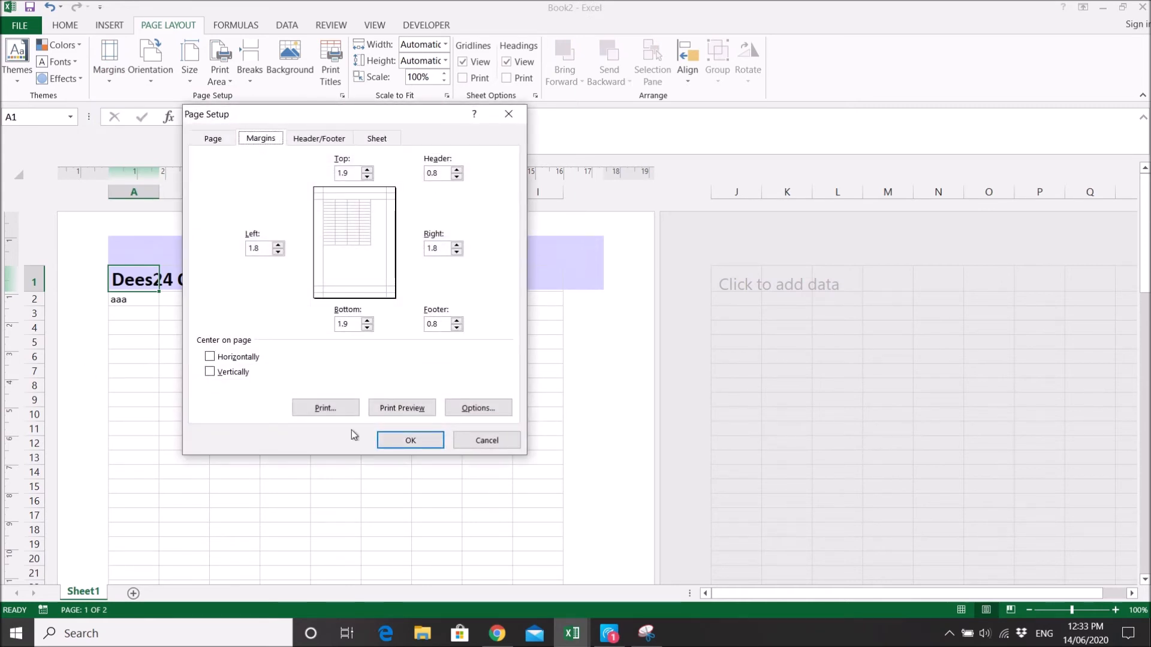
left_click(482, 441)
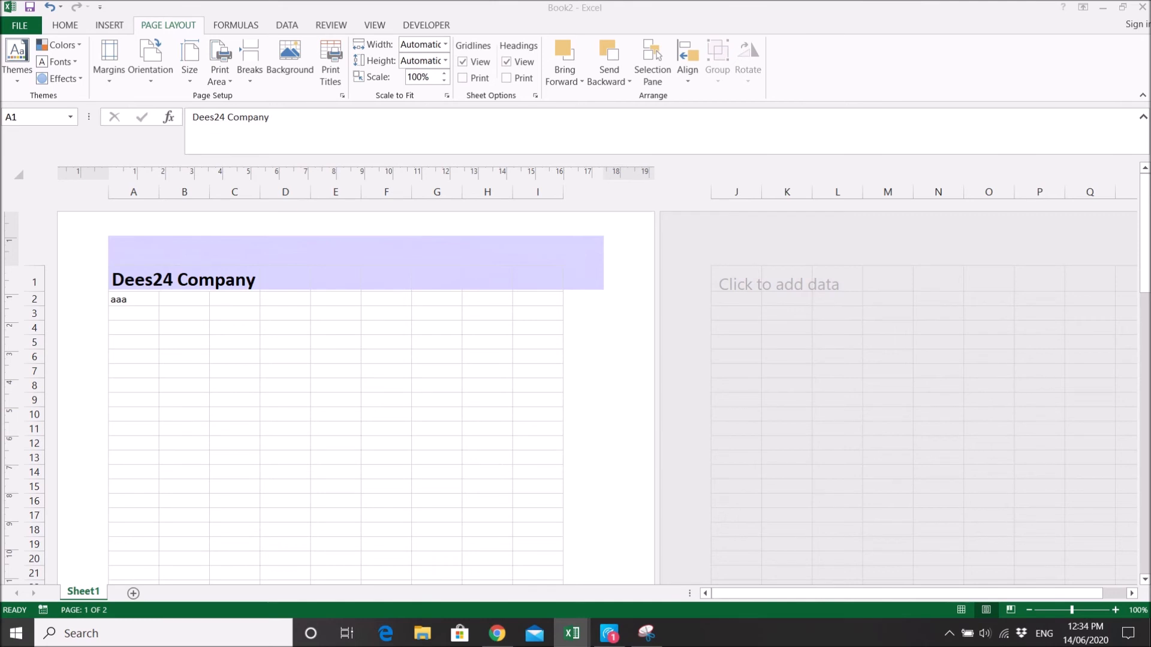
Step: Set the sheet's top page margin to 1.4 cm
left_click(131, 249)
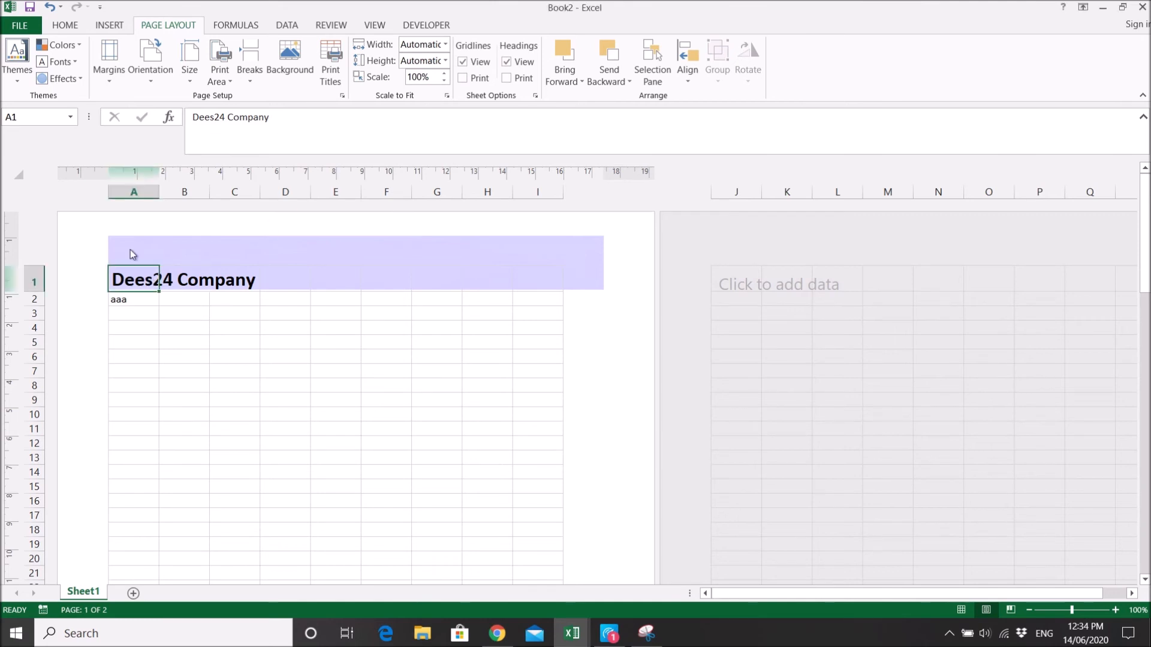
left_click(109, 60)
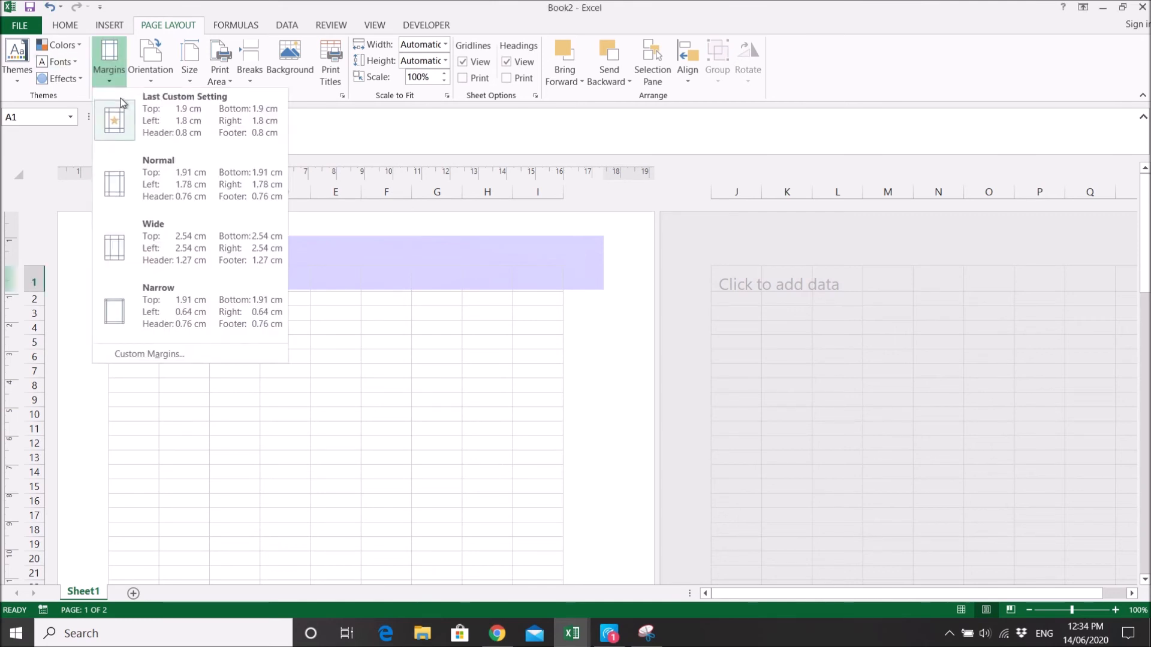
left_click(171, 355)
left_click(349, 174)
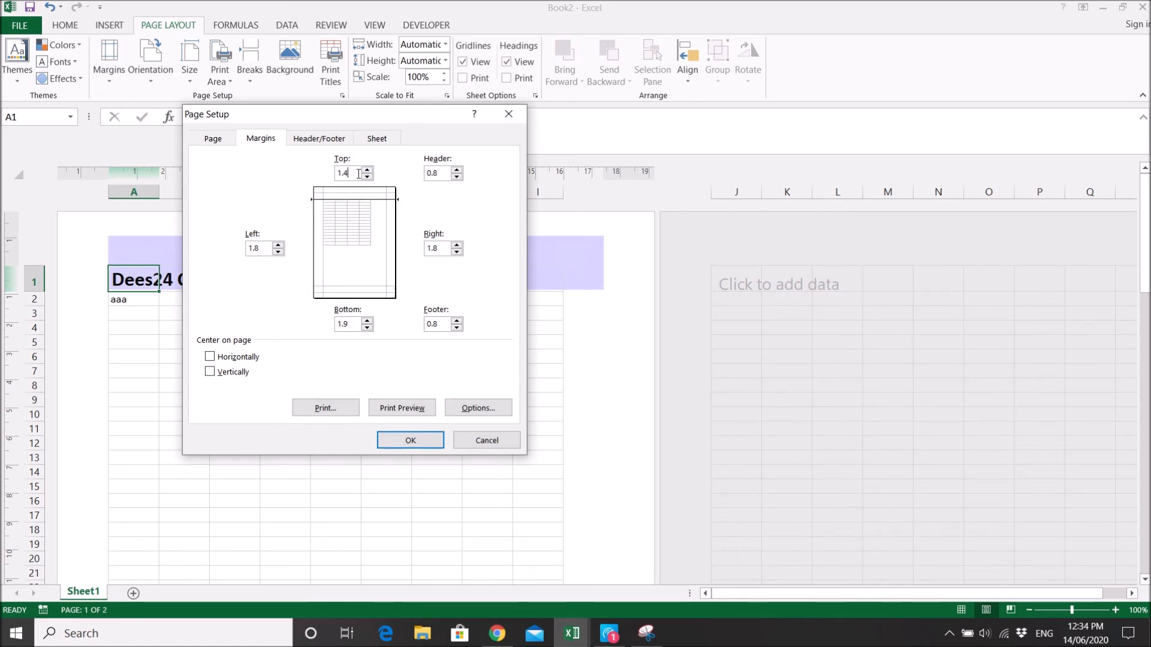
left_click(411, 440)
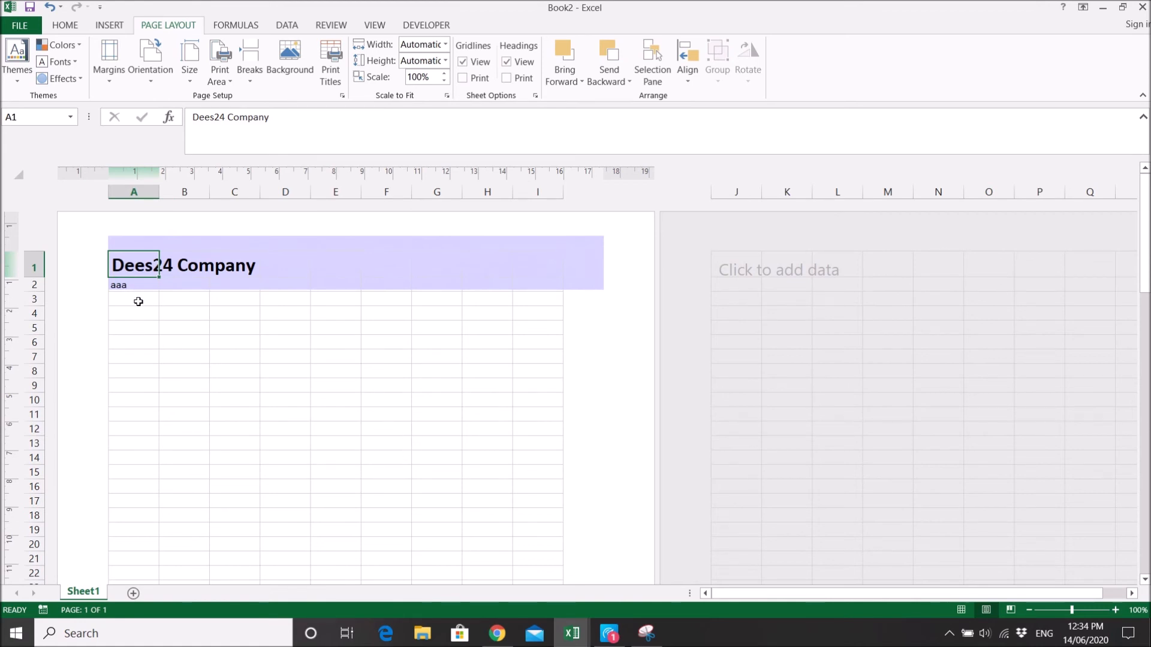
Step: Delete the test text from cell A2 over the header picture
left_click(66, 25)
left_click(168, 320)
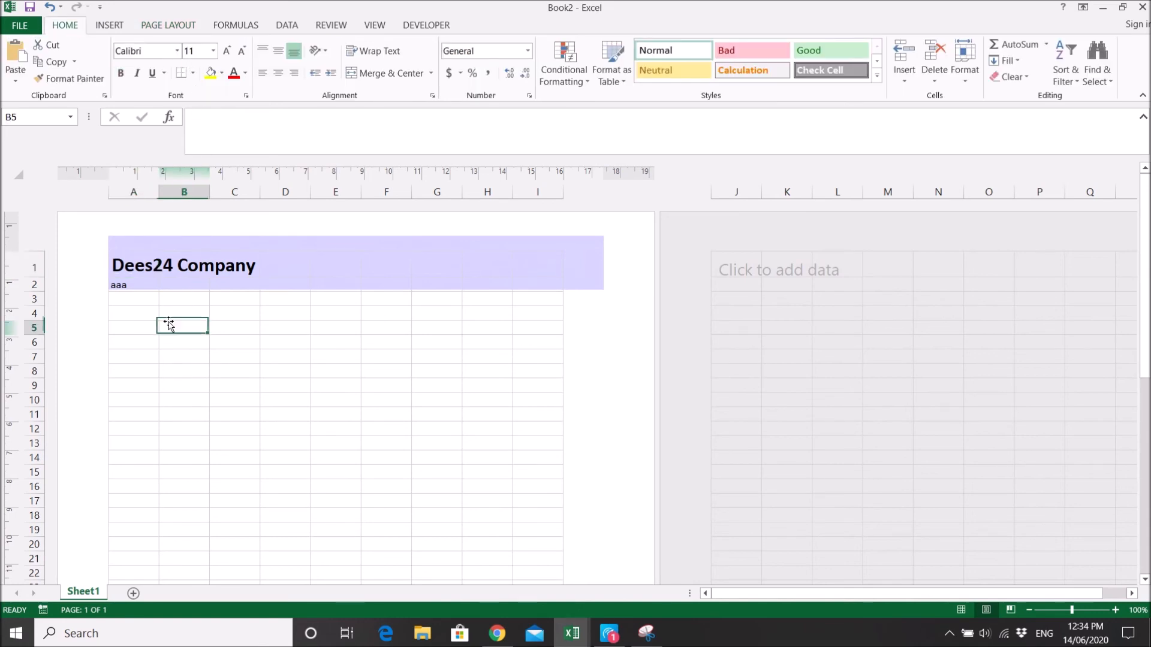
left_click(133, 287)
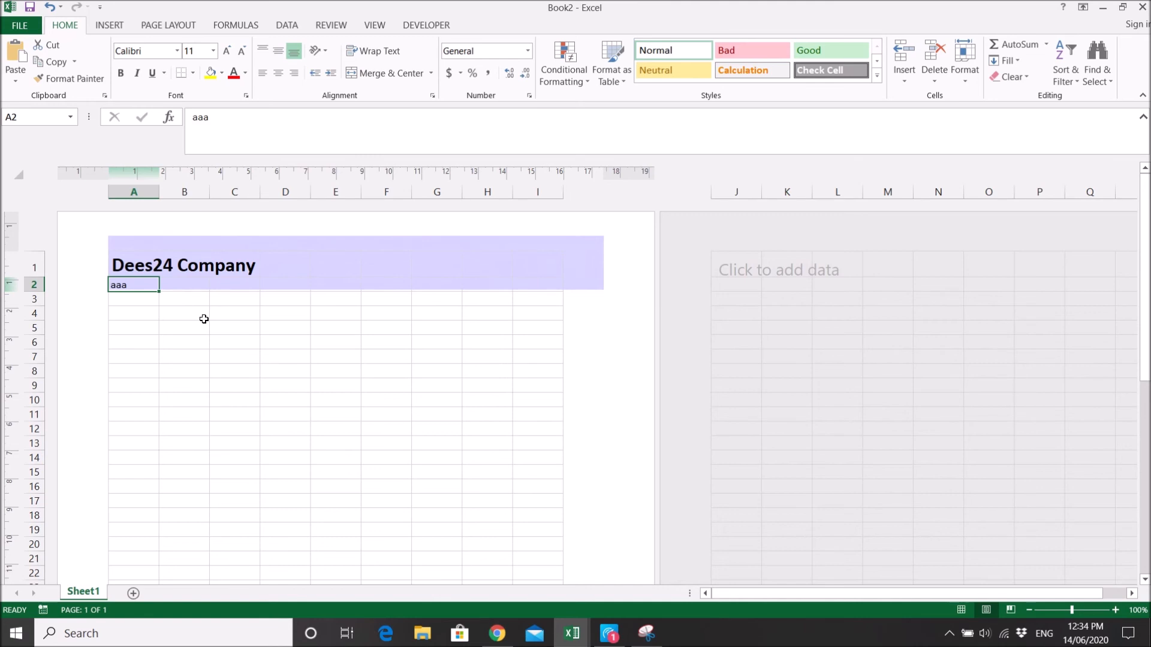
key("Delete")
Step: Enter "Table" in cell A3, just below the header picture on the first page
key("Down")
key("Down")
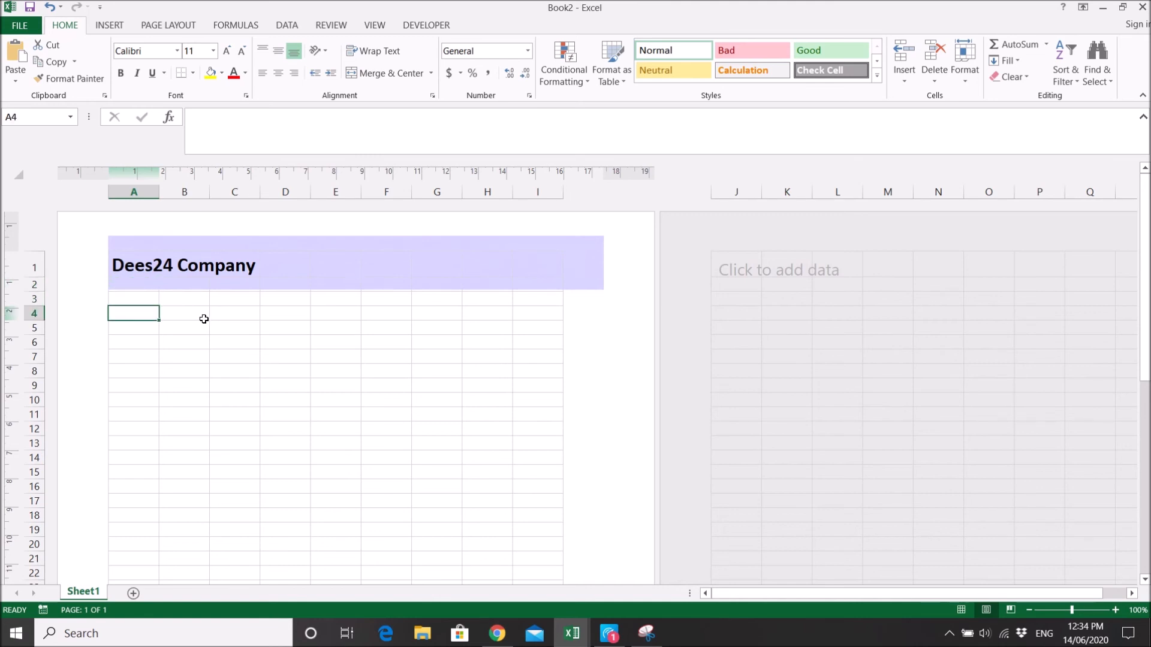
key("Up")
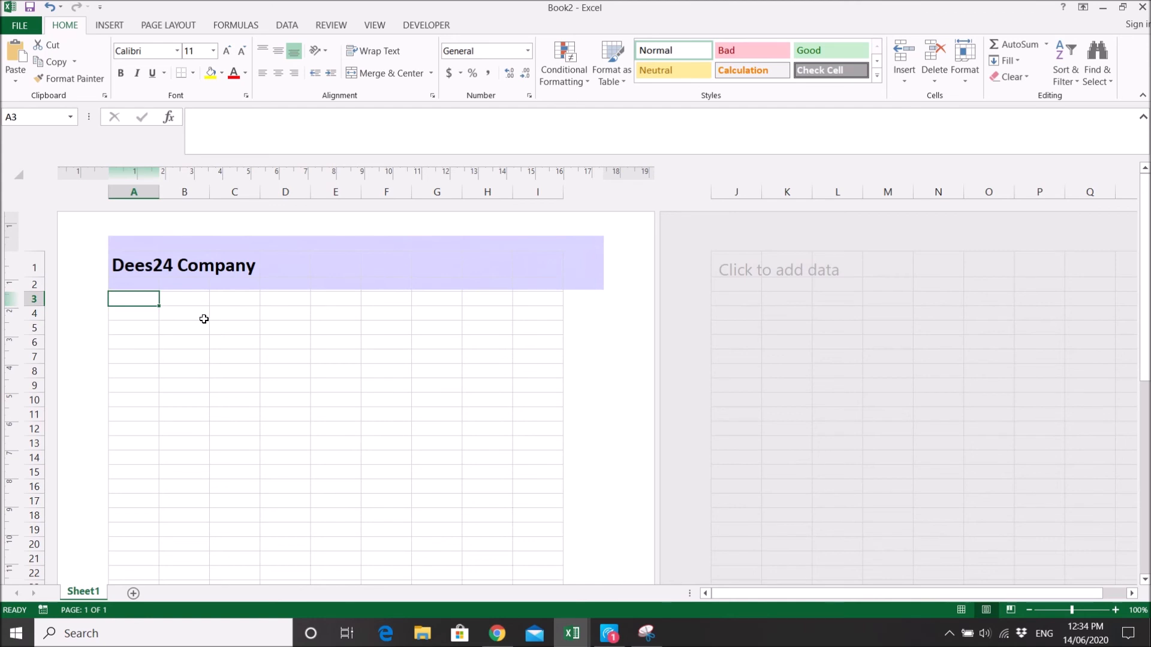
type("Table")
key("Return")
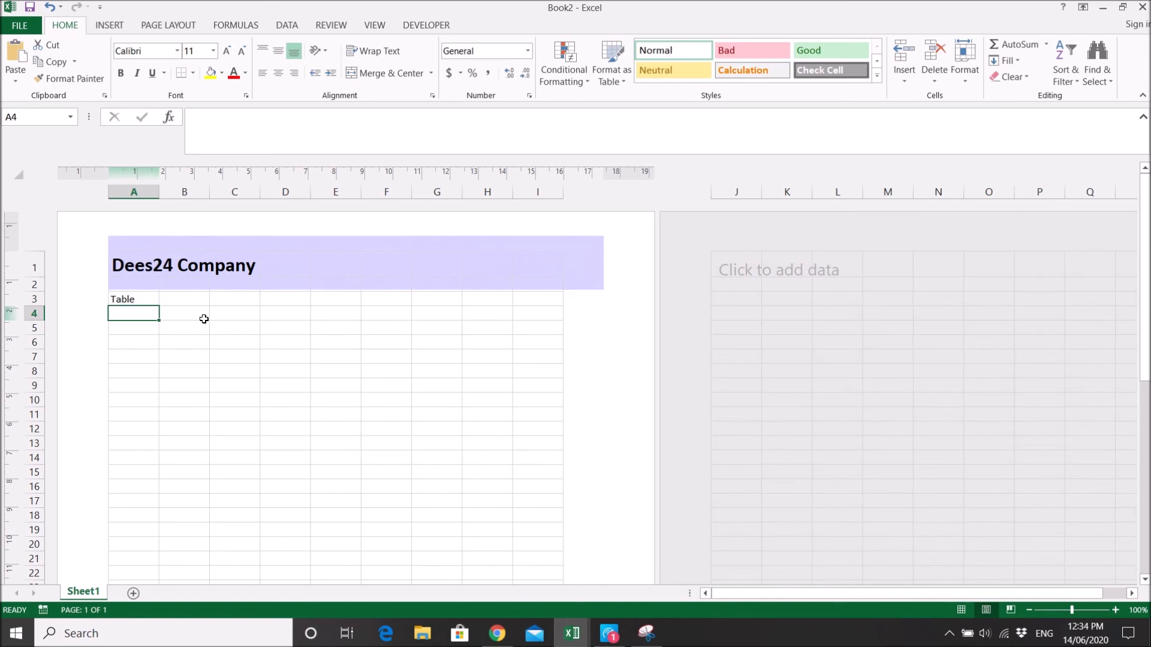
Step: Delete the test text "bbb" from cell A50 at the end of the first page
scroll(202, 360, "down", 13)
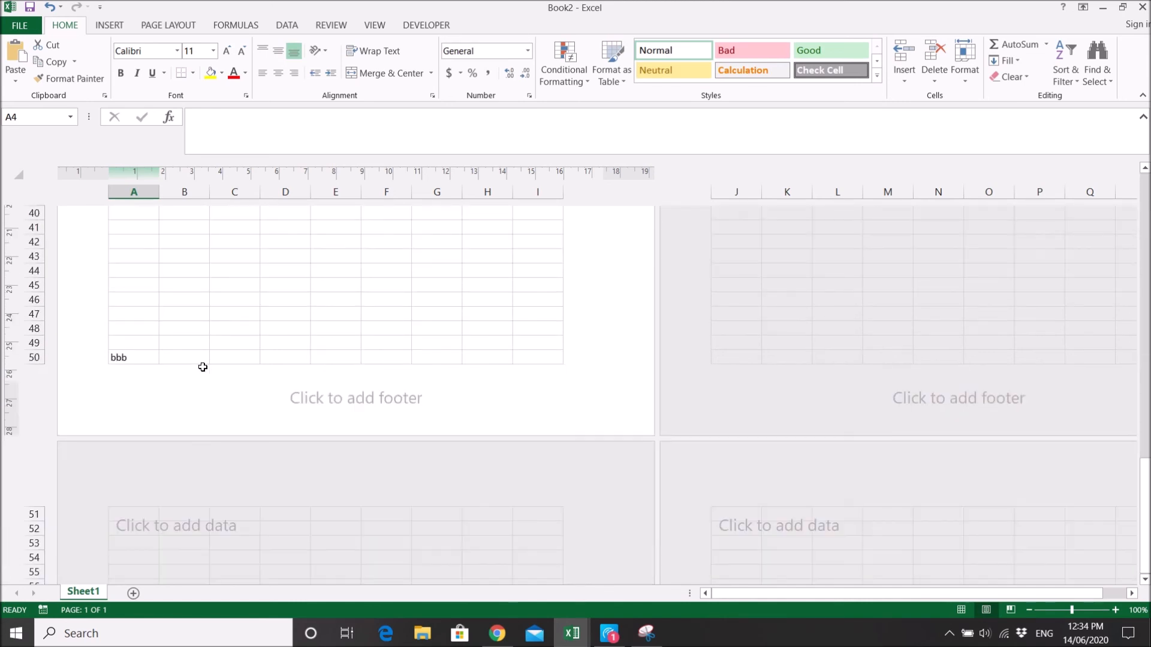
left_click(127, 356)
key("Delete")
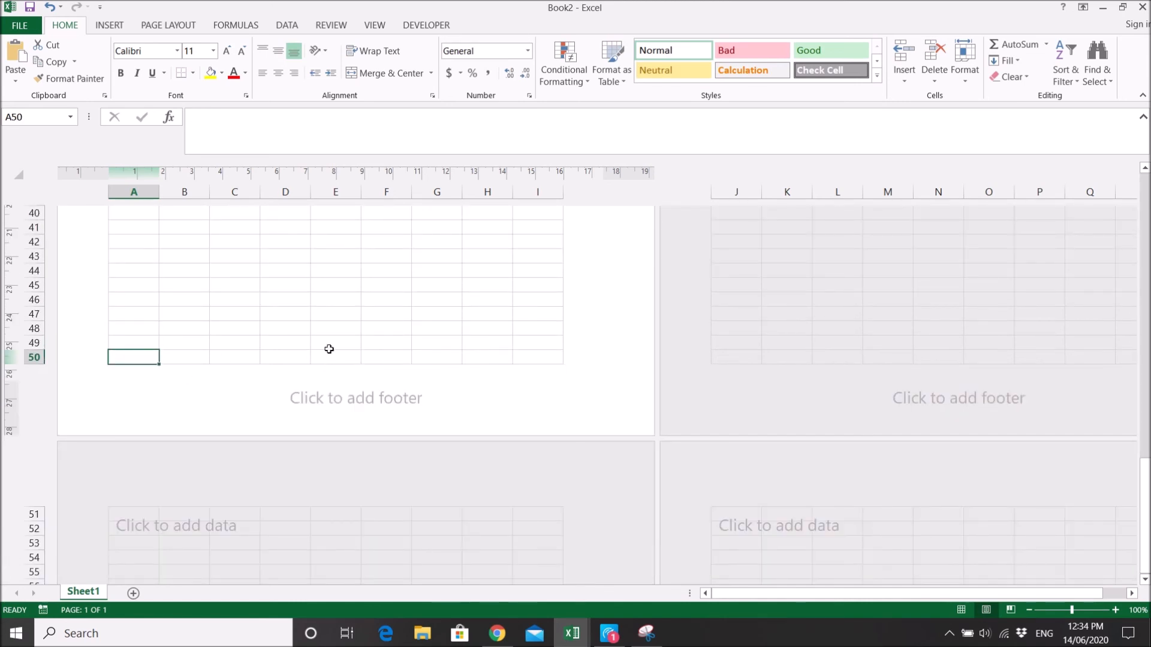
Step: Activate the second page and enter "Table 2" in cell A52 below its header picture
left_click(191, 547)
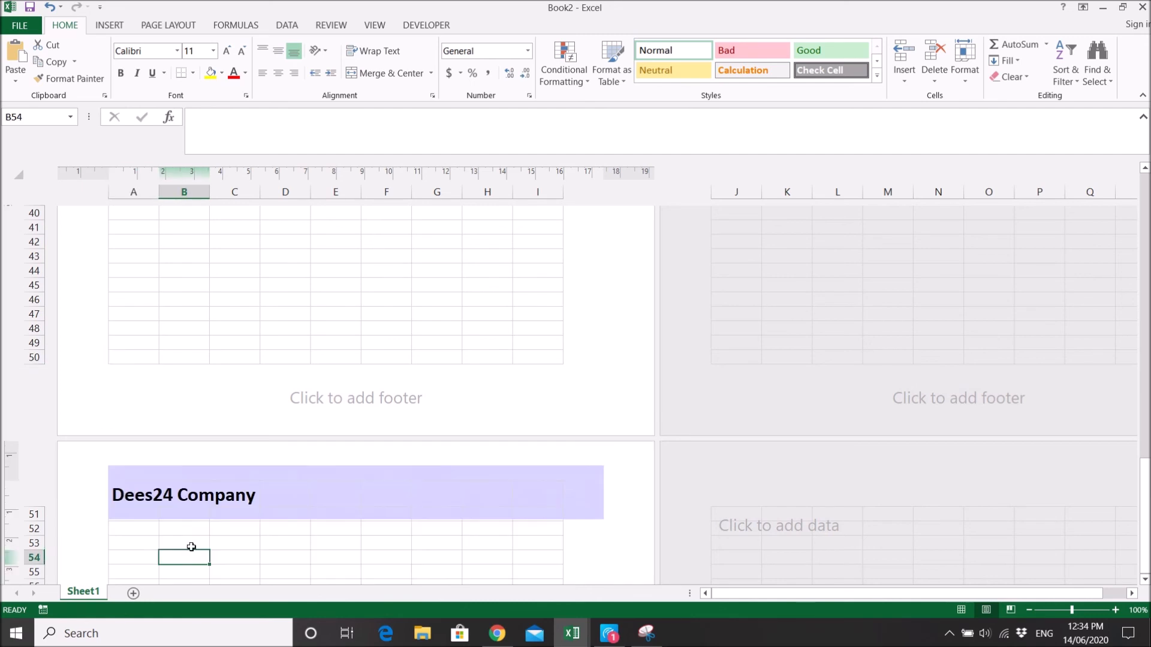
left_click(136, 529)
type("Table 2")
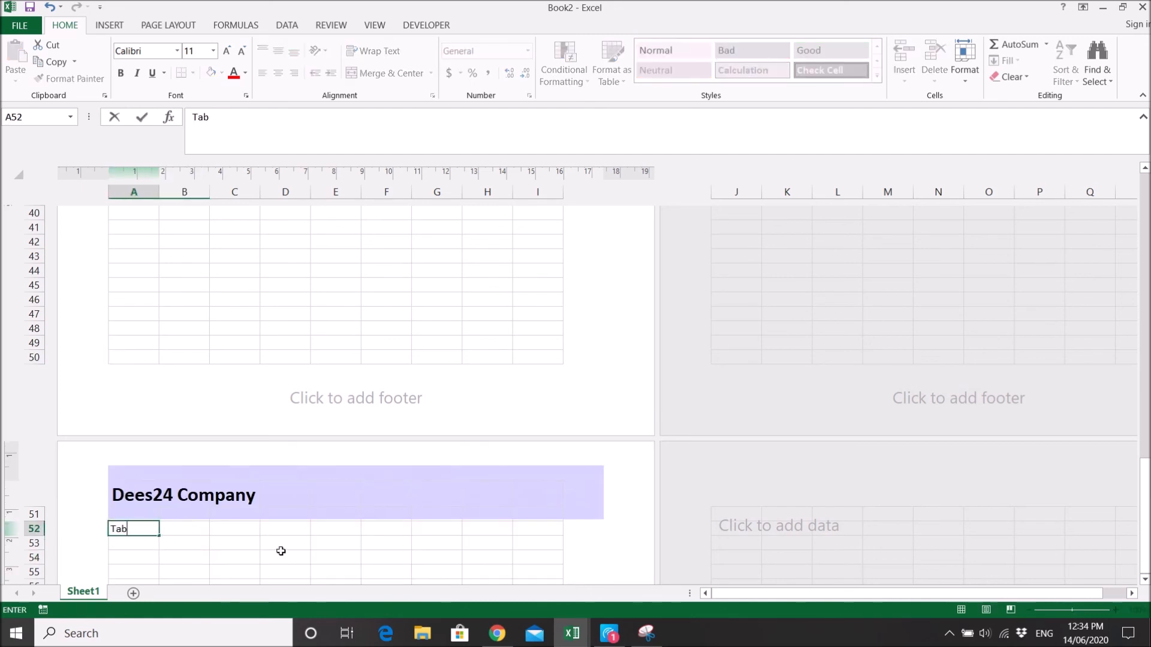
key("Return")
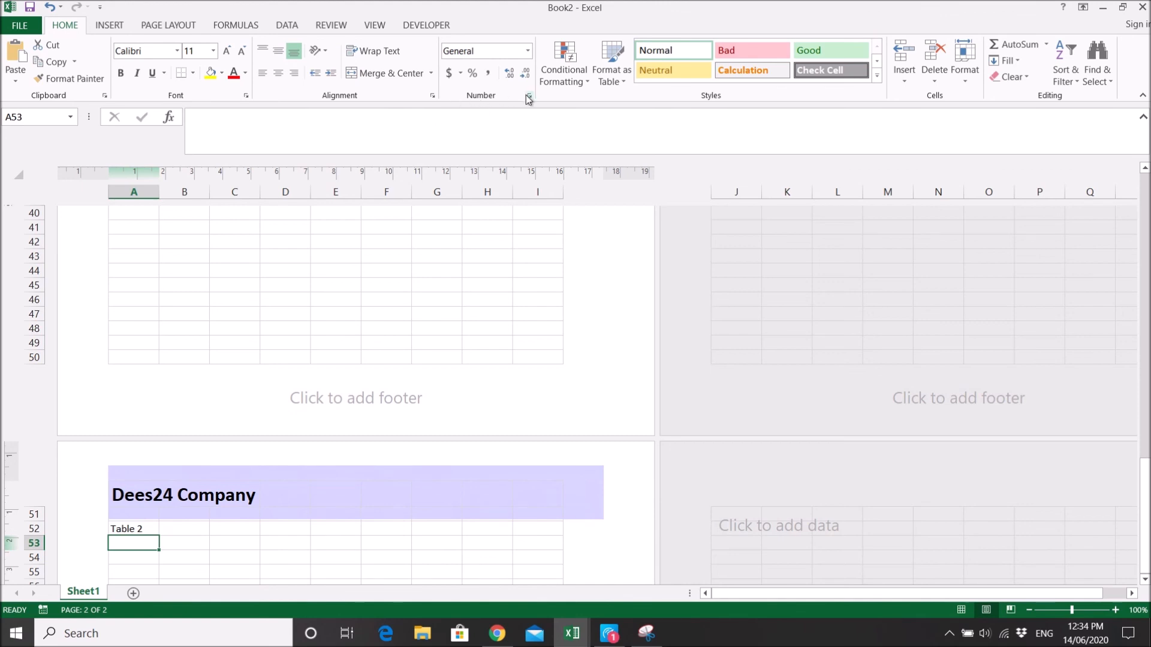
Step: Check the header picture and heading on both pages in the print preview, then return to the sheet
left_click(151, 26)
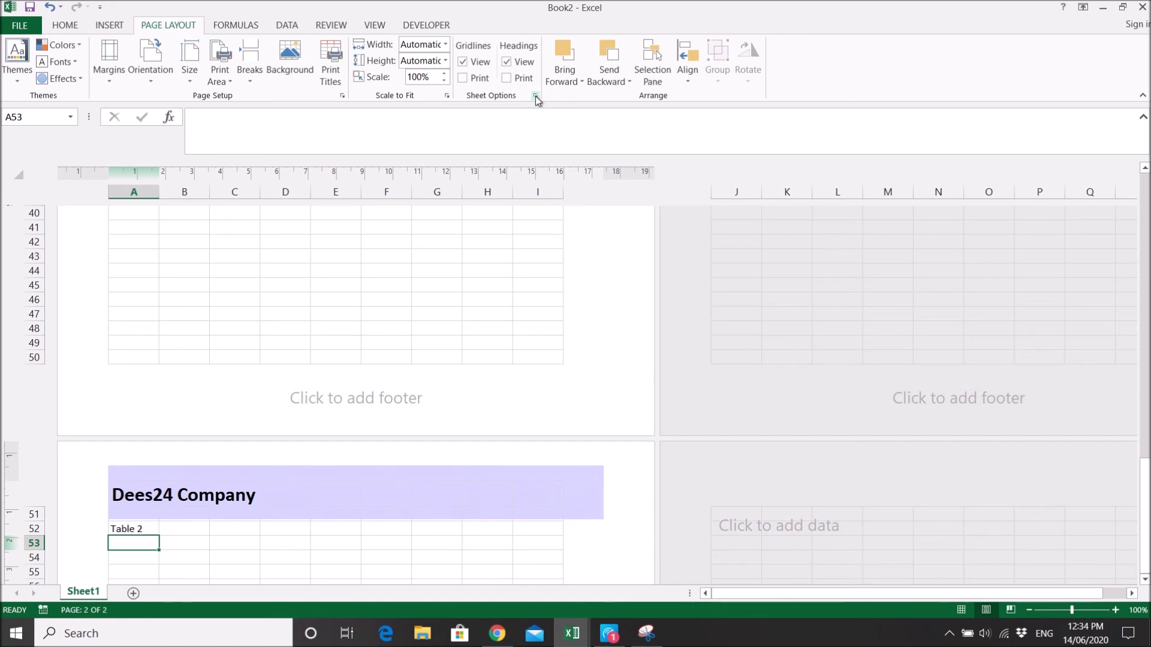
scroll(535, 96, "down", 1)
left_click(147, 27)
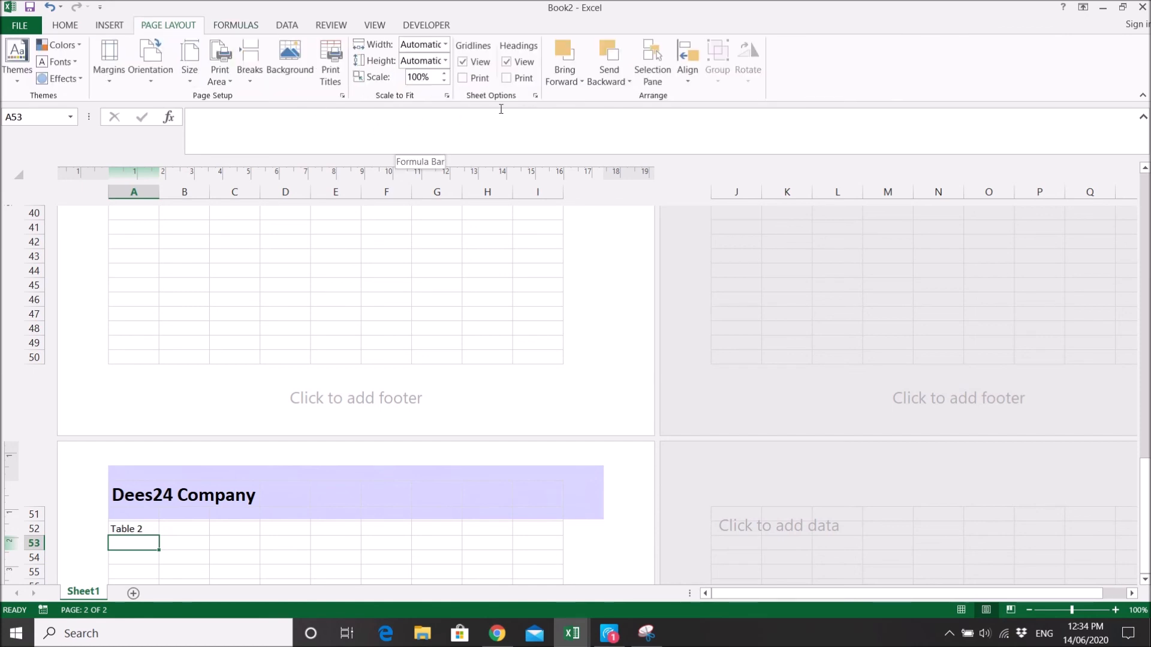
left_click(536, 97)
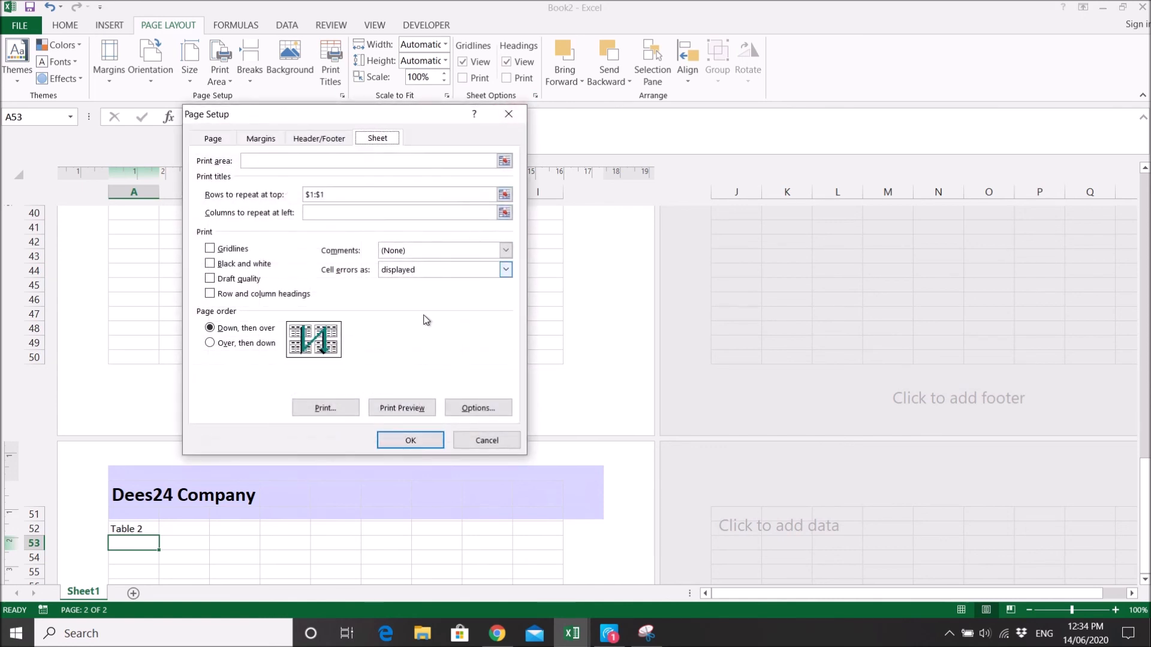
left_click(402, 406)
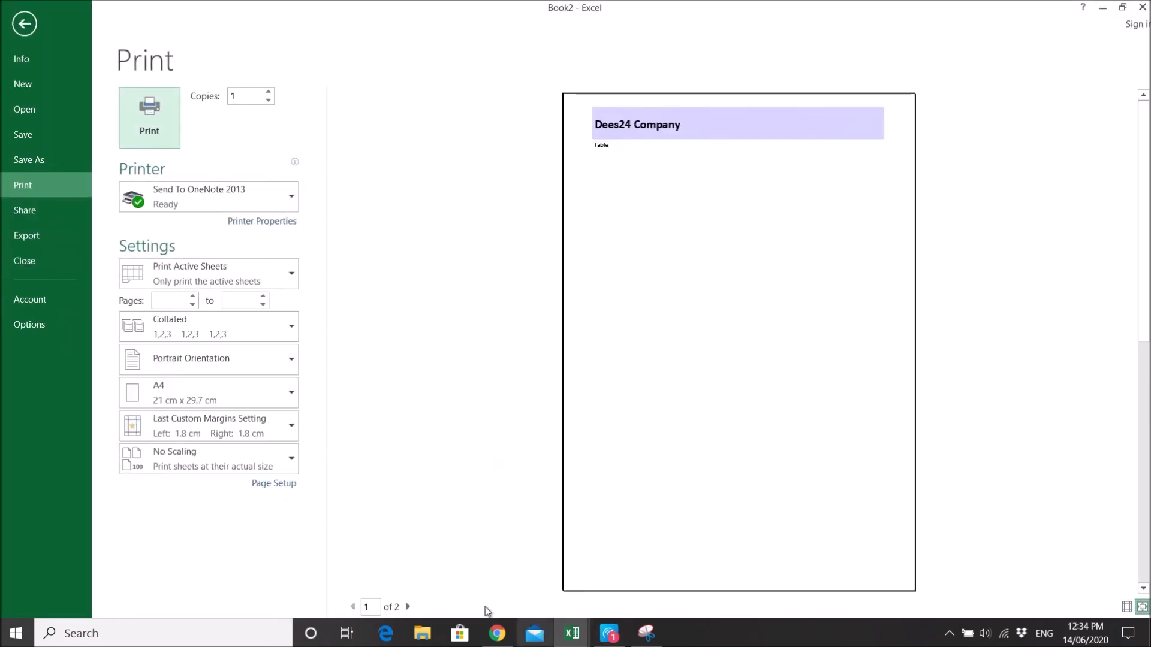
left_click(409, 608)
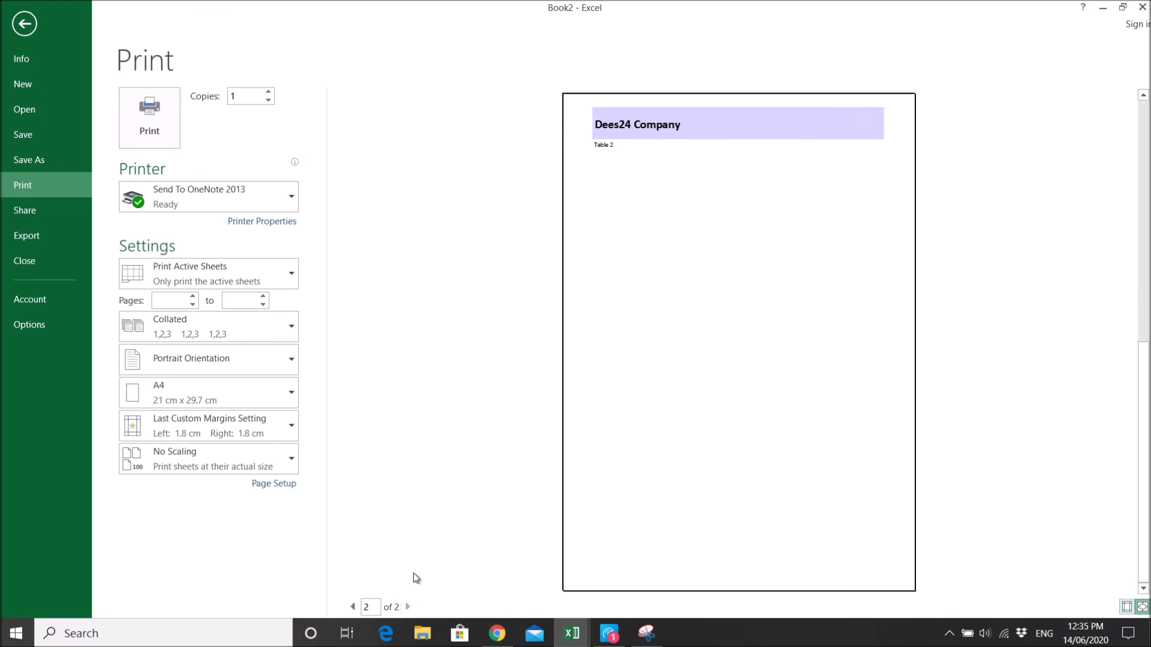
left_click(354, 606)
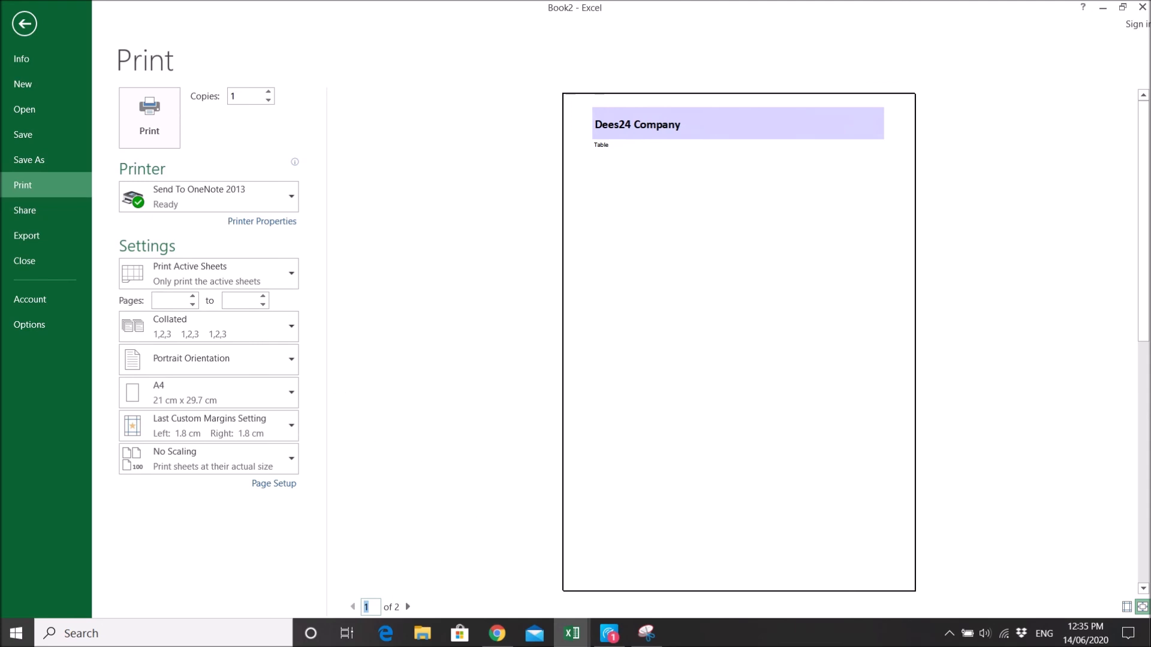
left_click(28, 32)
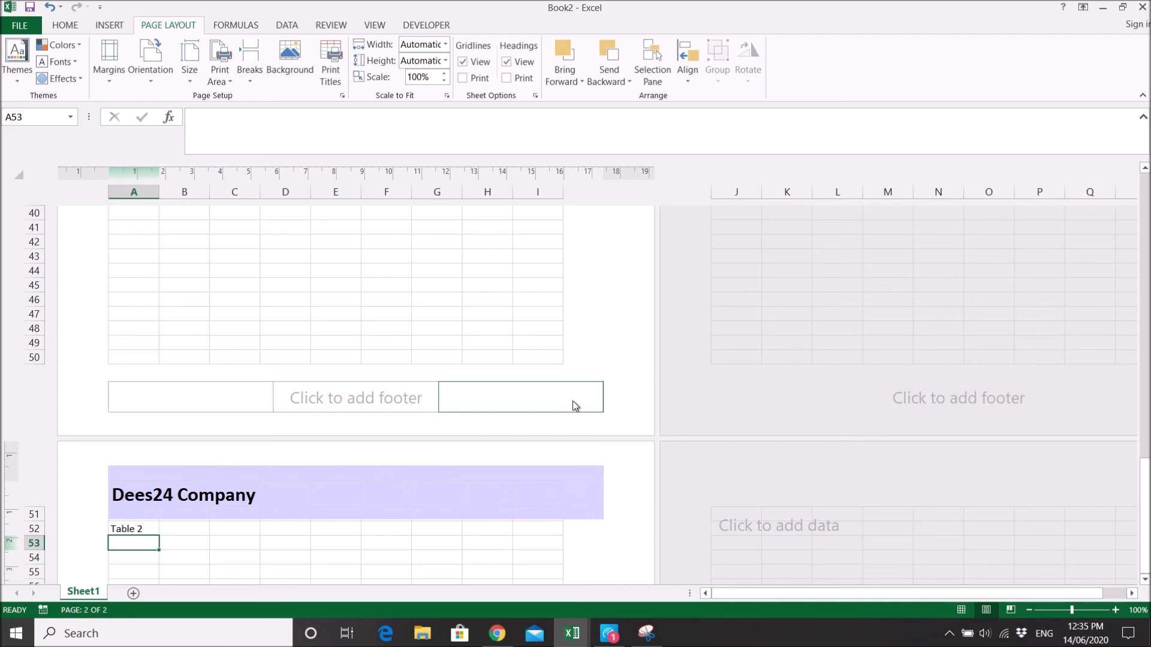